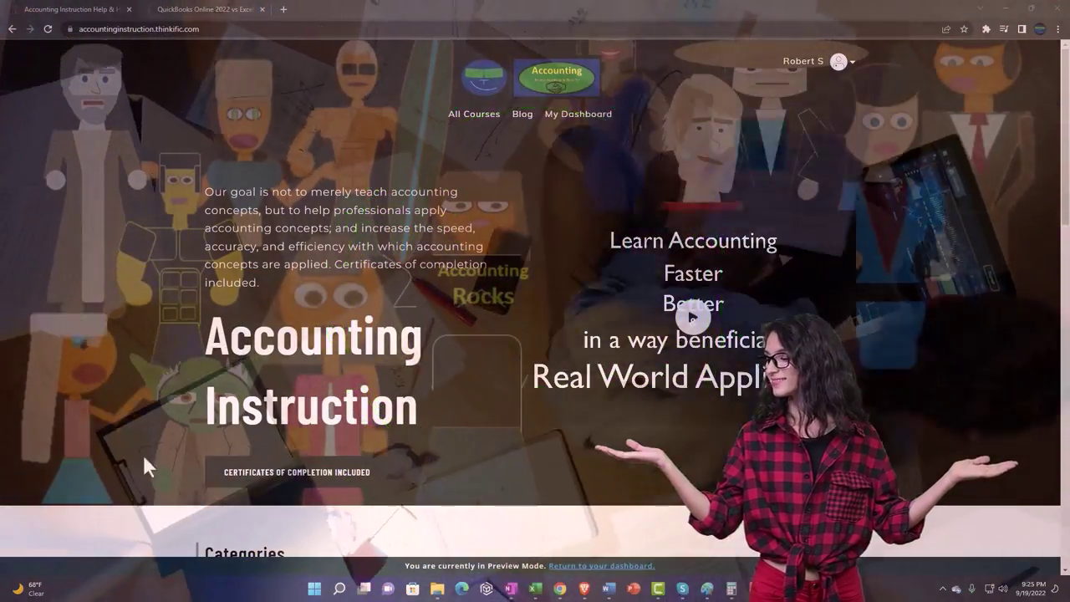
Step: Browse the course categories on the Accounting Instruction site and look at the QuickBooks Online 2022 course's lesson sections
{"action": "scroll", "coordinate": [147, 465], "scroll_direction": "down", "scroll_amount": 4}
{"action": "scroll", "coordinate": [148, 456], "scroll_direction": "down", "scroll_amount": 3}
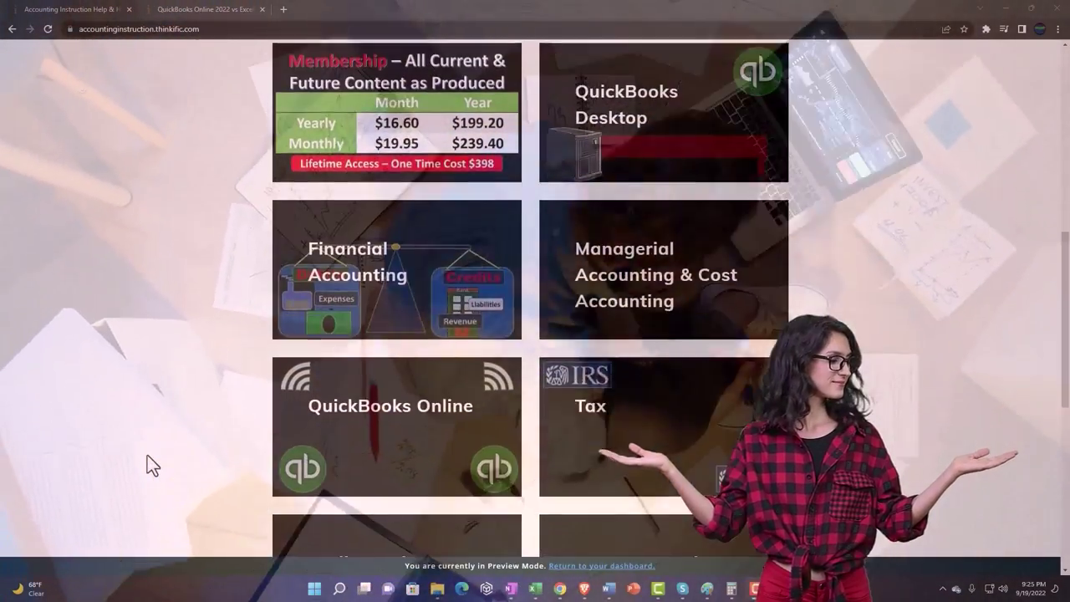
{"action": "scroll", "coordinate": [148, 456], "scroll_direction": "down", "scroll_amount": 1}
{"action": "scroll", "coordinate": [151, 466], "scroll_direction": "down", "scroll_amount": 5}
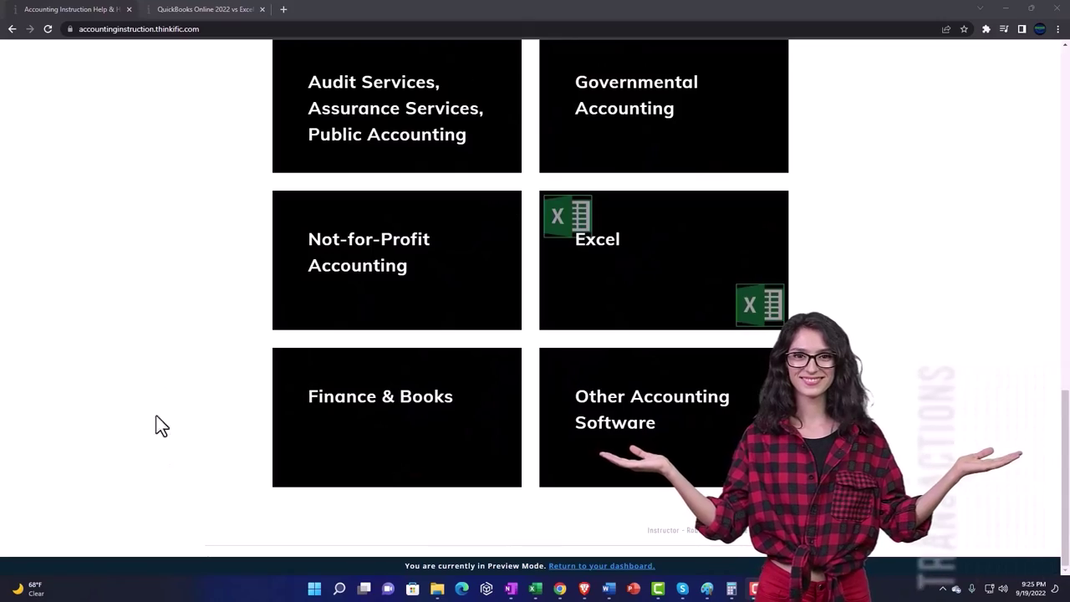
{"action": "left_click", "coordinate": [190, 9]}
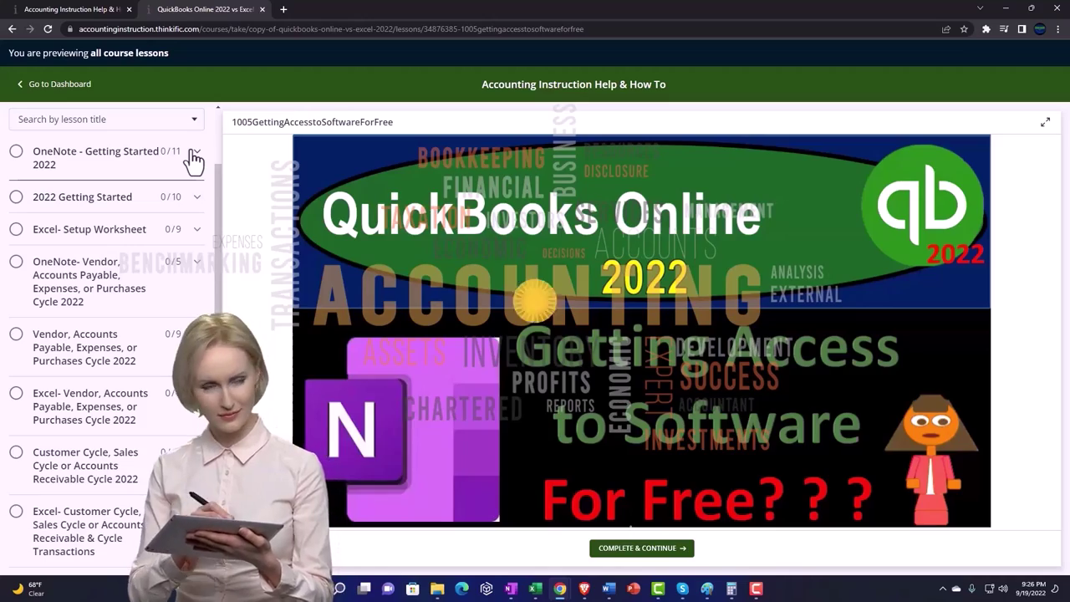
{"action": "left_click", "coordinate": [194, 158]}
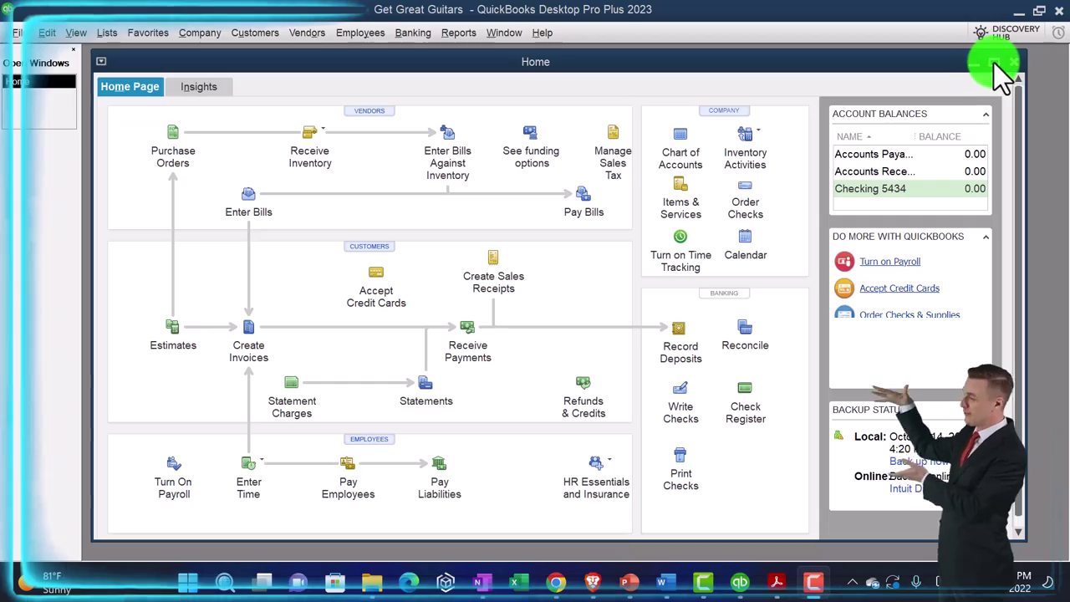
Step: Maximize the Home page window and check the display options for the open window list and icon bar
{"action": "left_click", "coordinate": [994, 63]}
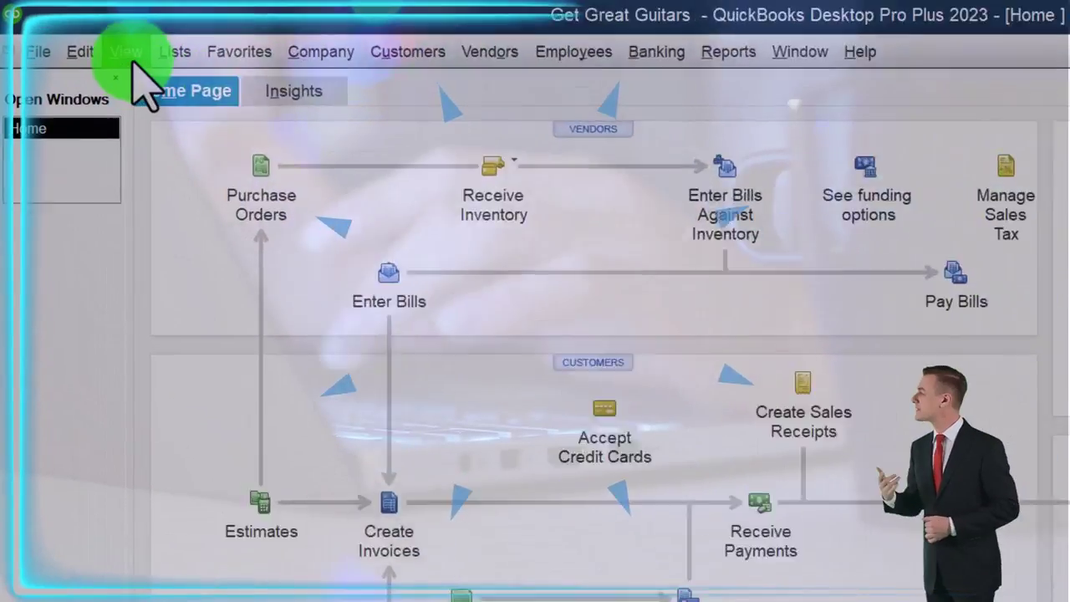
{"action": "left_click", "coordinate": [127, 53]}
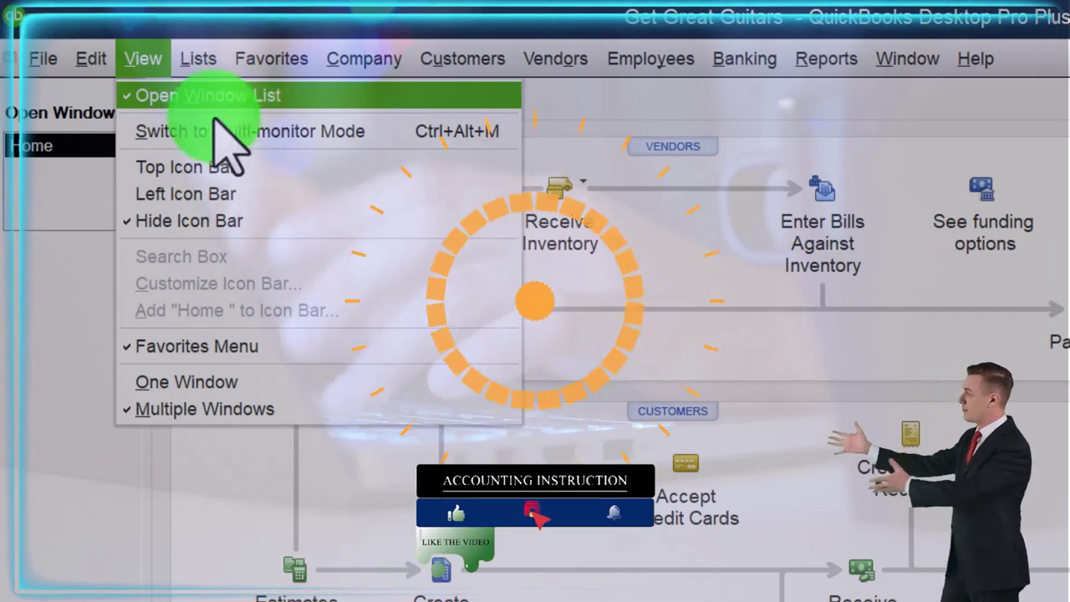
{"action": "left_click", "coordinate": [43, 313]}
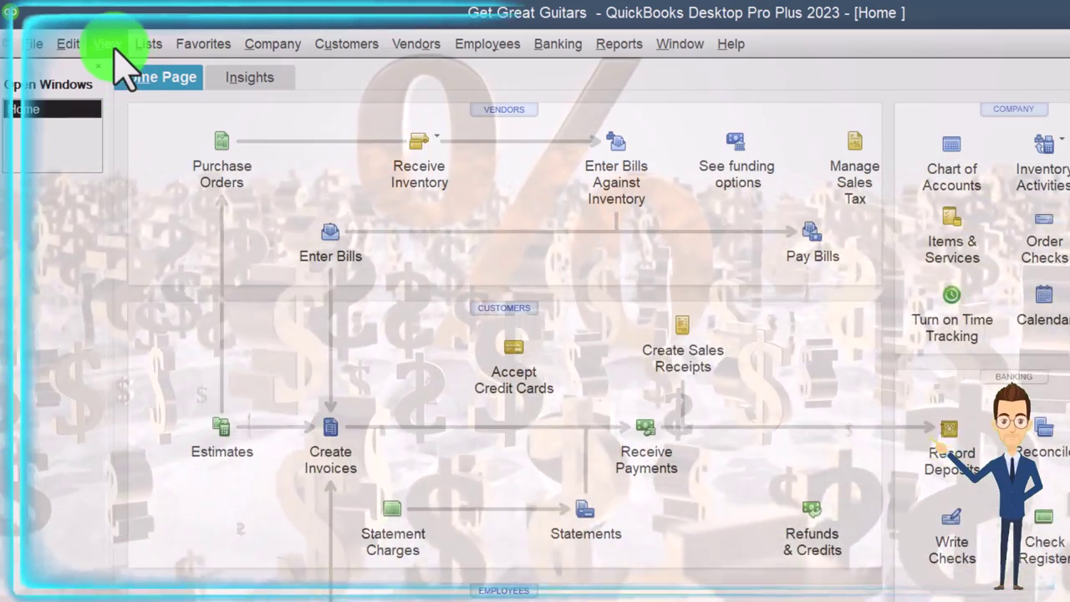
Step: Open the Chart of Accounts and check the command for creating a new account
{"action": "left_click", "coordinate": [107, 44]}
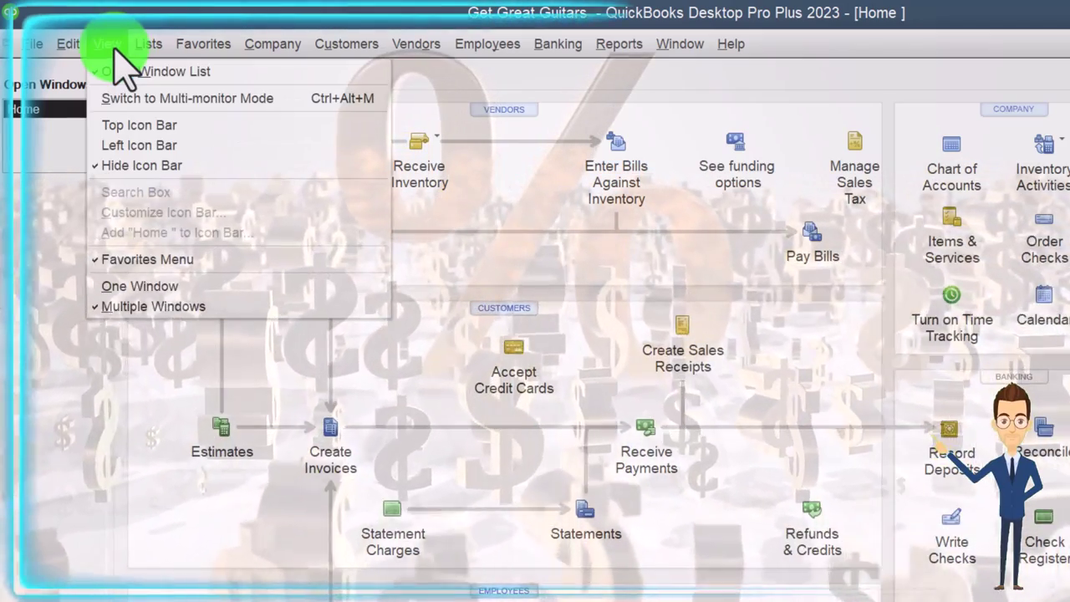
{"action": "mouse_move", "coordinate": [138, 42]}
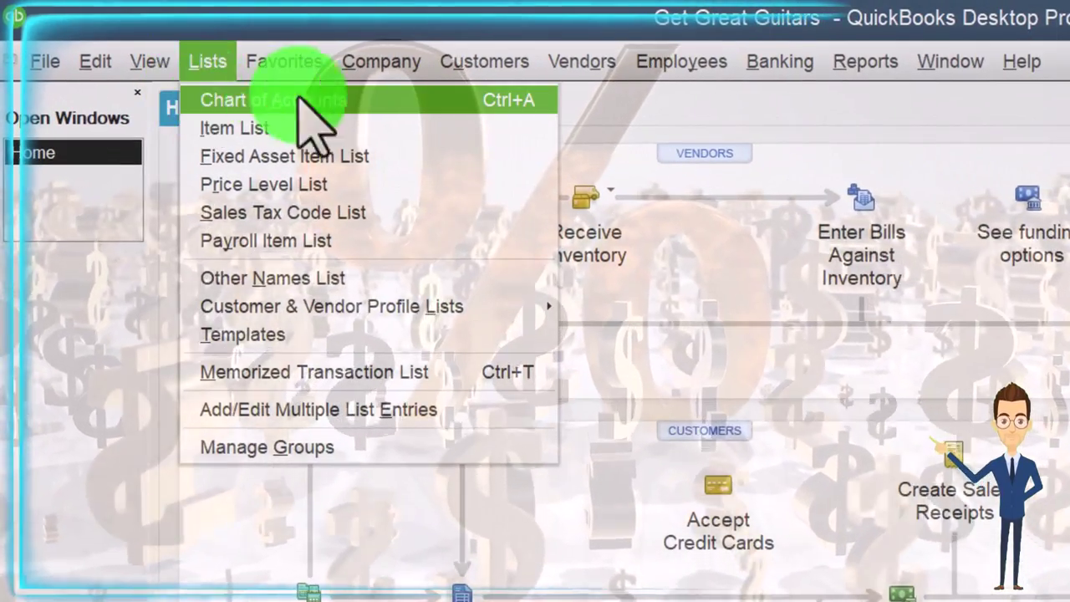
{"action": "left_click", "coordinate": [343, 99]}
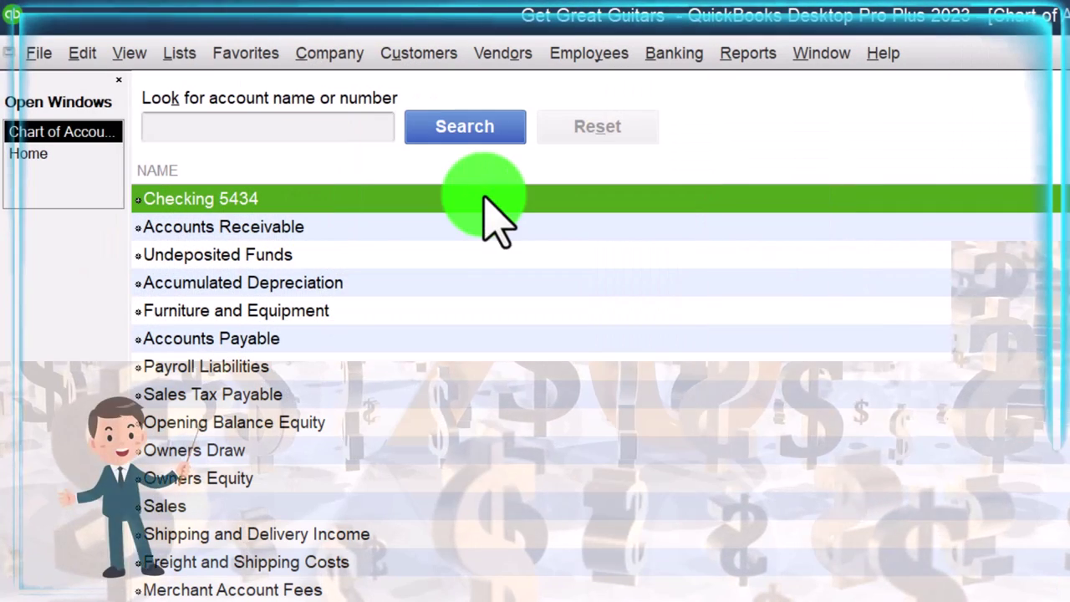
{"action": "left_click", "coordinate": [232, 516]}
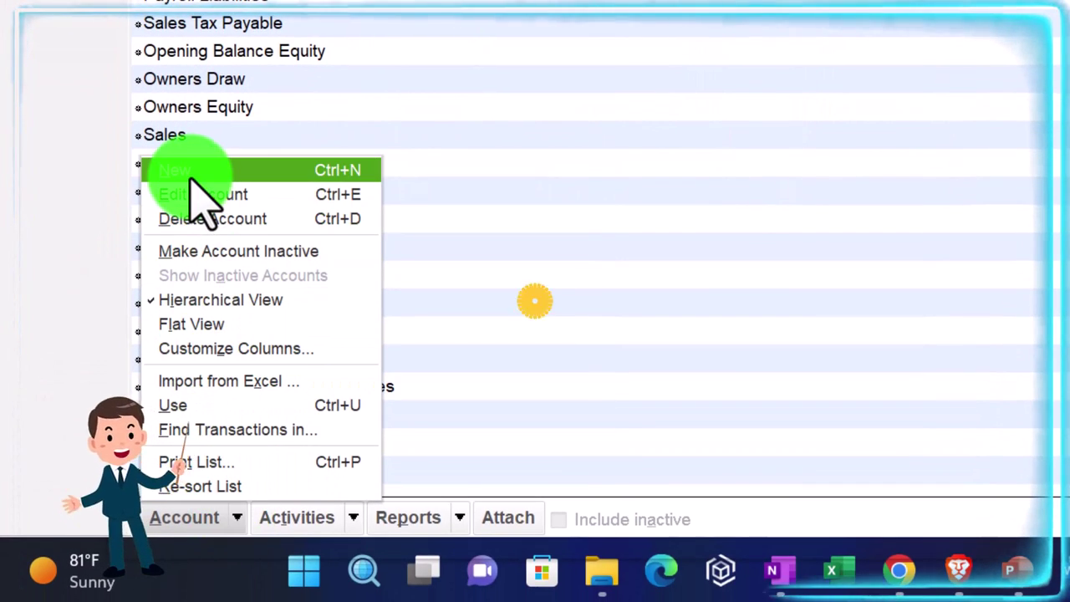
{"action": "left_click", "coordinate": [191, 174]}
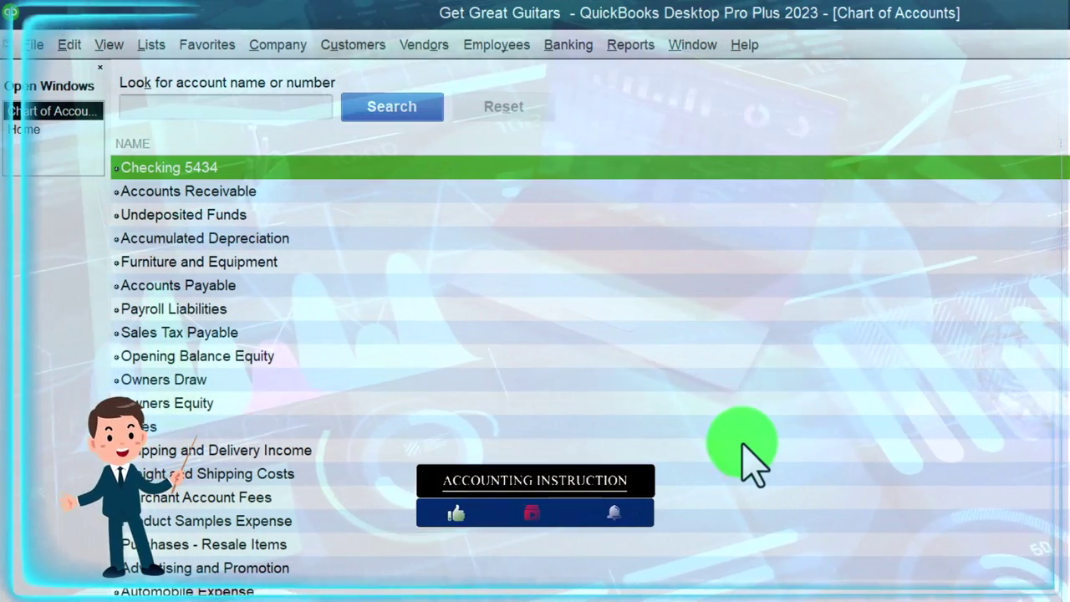
Step: Look through the account list from the checking account down to the expense accounts
{"action": "scroll", "coordinate": [752, 460], "scroll_direction": "down", "scroll_amount": 2}
{"action": "scroll", "coordinate": [753, 463], "scroll_direction": "down", "scroll_amount": 2}
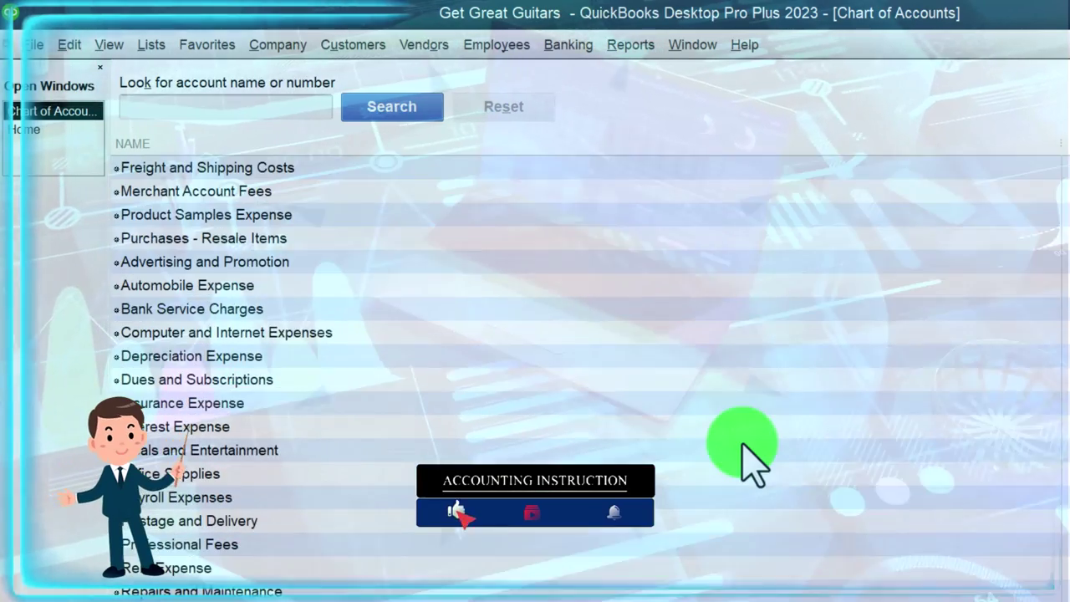
{"action": "scroll", "coordinate": [750, 463], "scroll_direction": "up", "scroll_amount": 5}
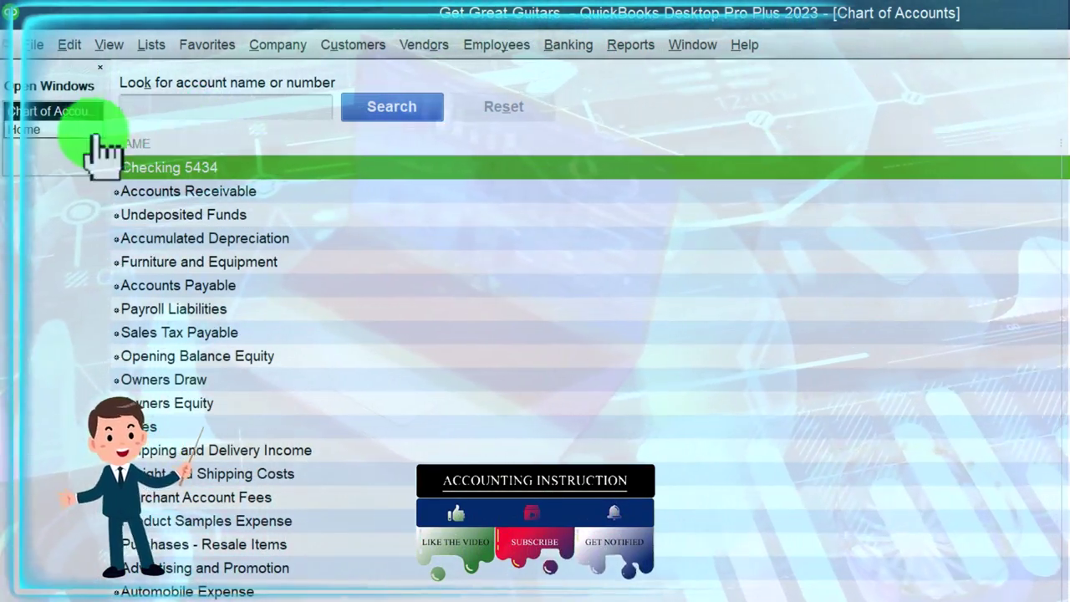
Step: Return to the Home page and check the Items & Inventory company preferences, leaving them as they are
{"action": "left_click", "coordinate": [25, 129]}
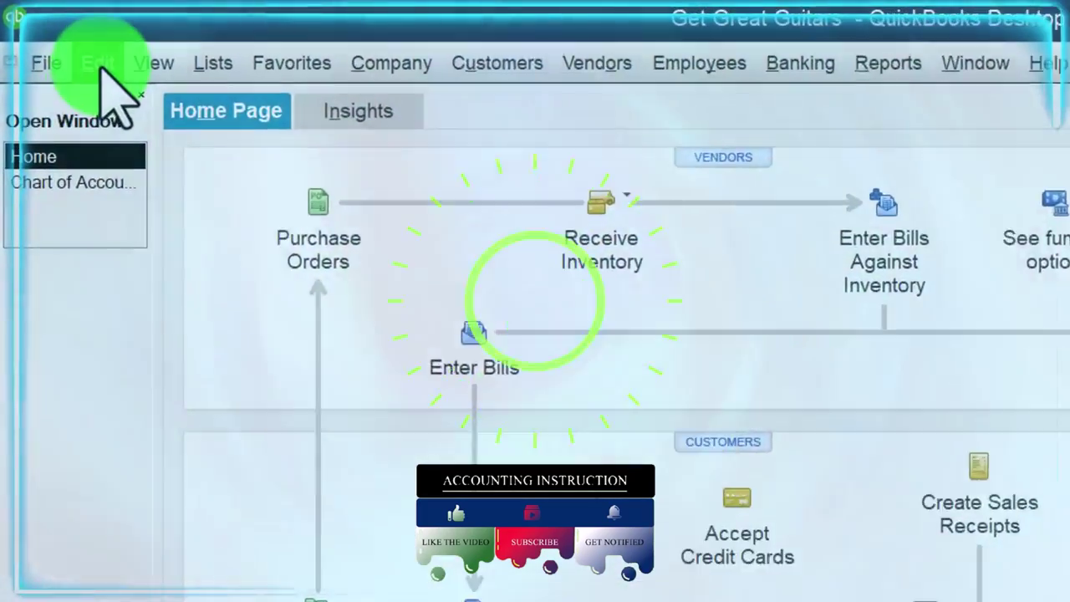
{"action": "left_click", "coordinate": [71, 45]}
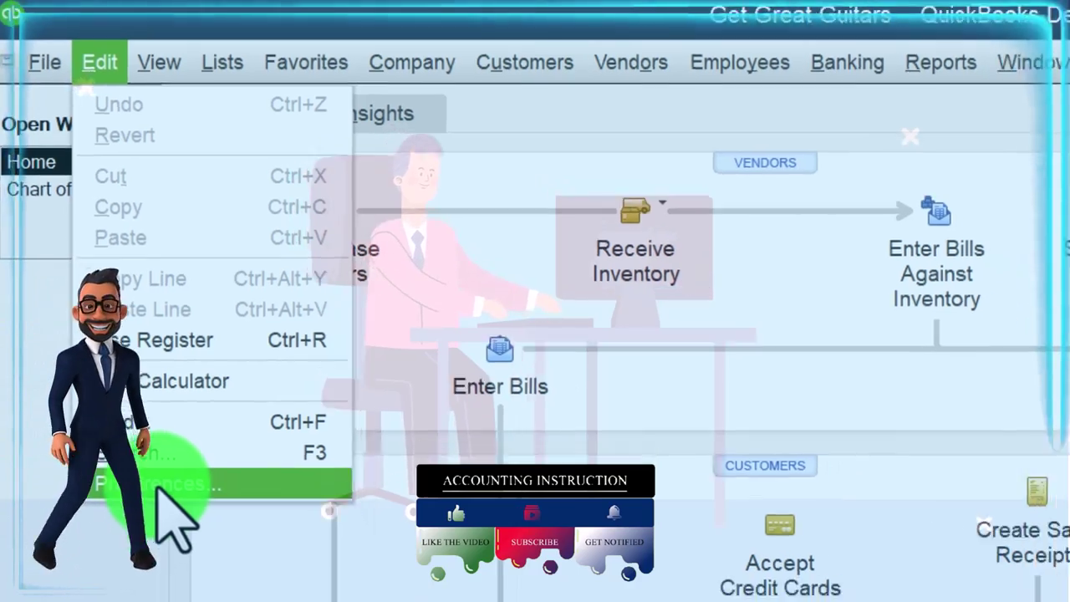
{"action": "left_click", "coordinate": [167, 509]}
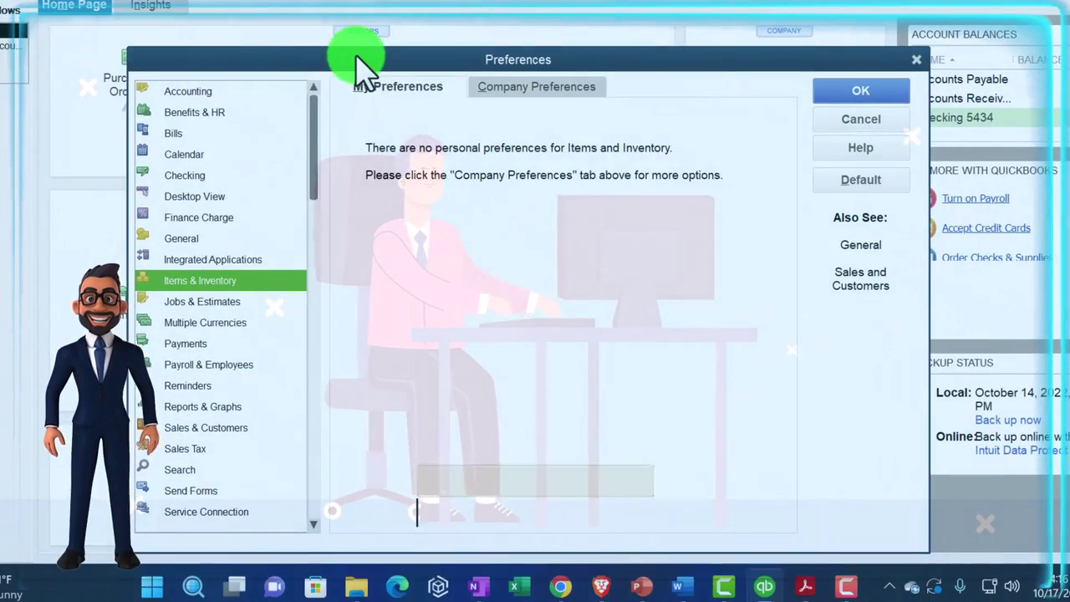
{"action": "left_click_drag", "start_coordinate": [355, 56], "coordinate": [324, 117]}
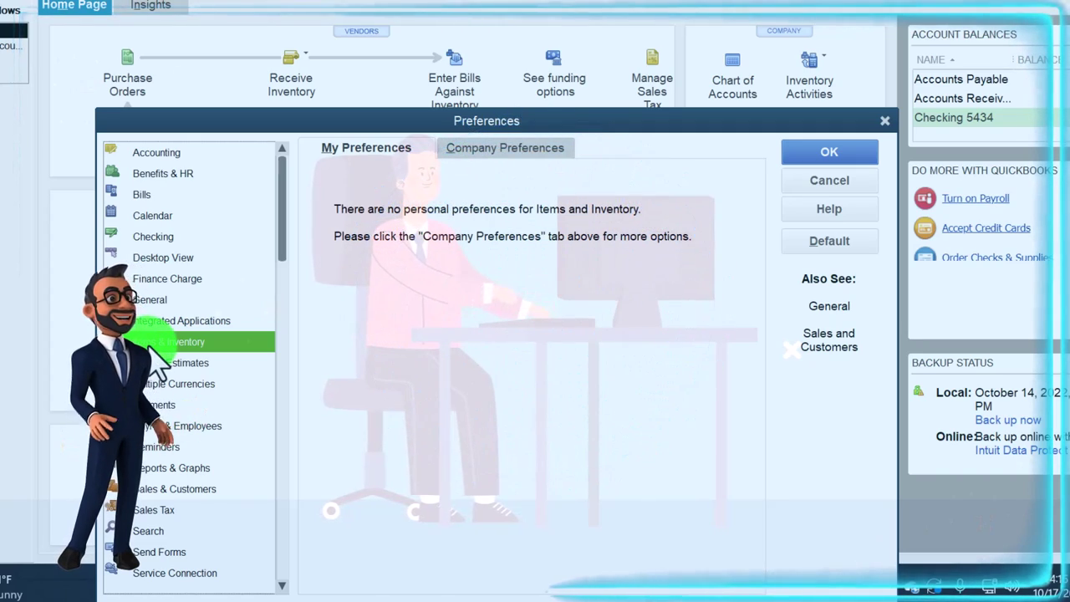
{"action": "left_click", "coordinate": [502, 152]}
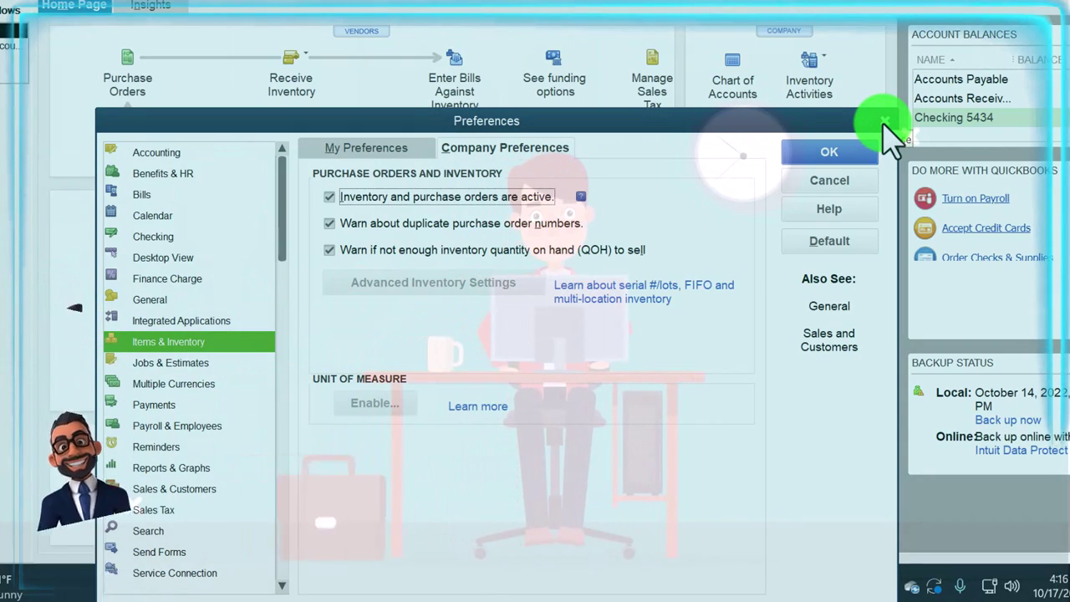
{"action": "left_click", "coordinate": [885, 121]}
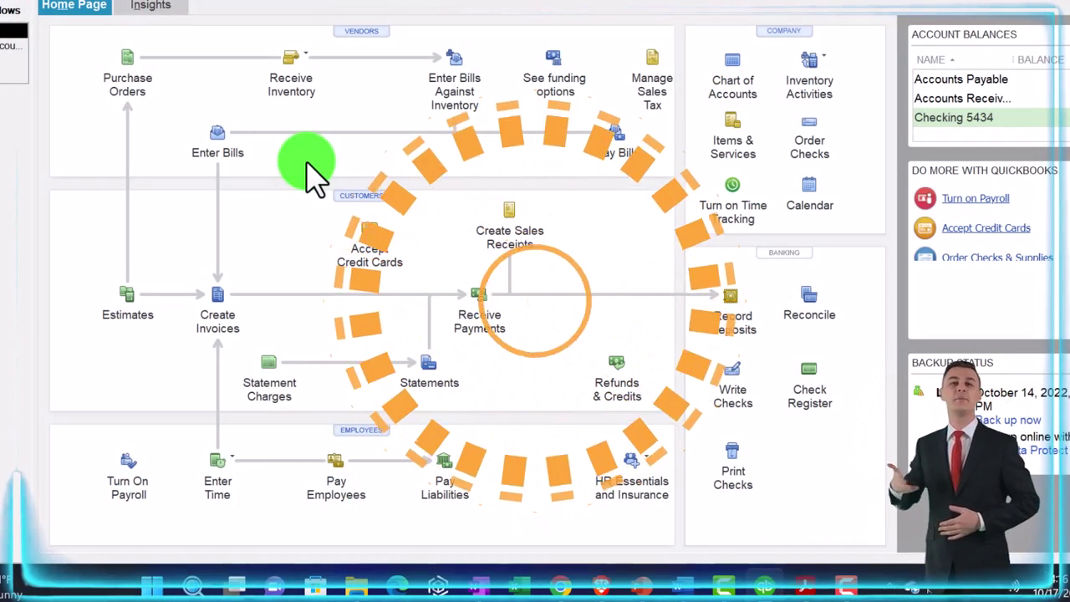
Step: Switch to Adobe Acrobat to examine the Get Great Guitars trial balance and return to QuickBooks
{"action": "left_click", "coordinate": [804, 585]}
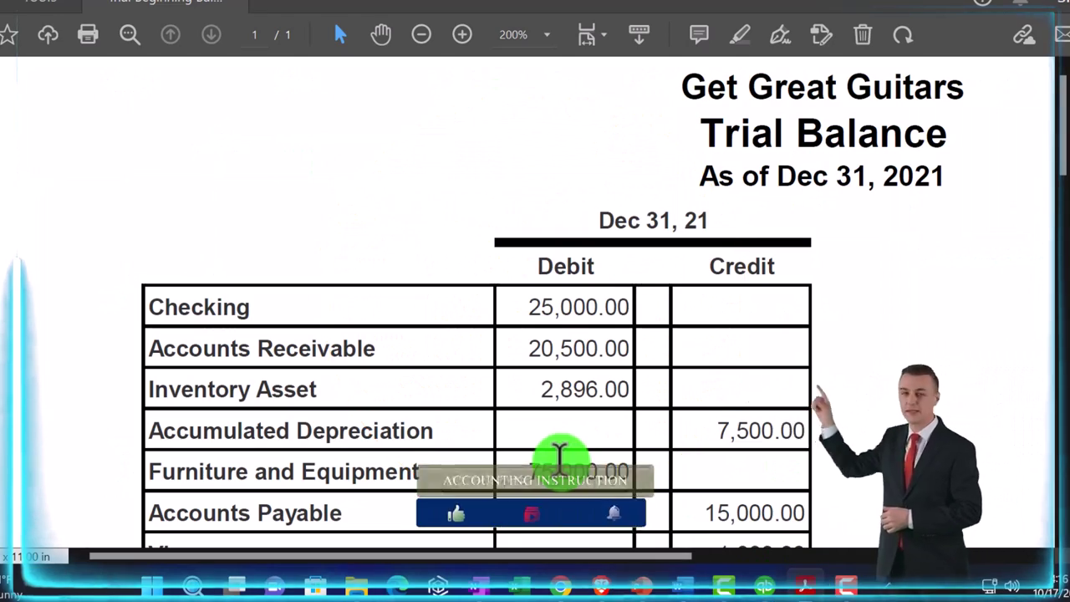
{"action": "scroll", "coordinate": [558, 455], "scroll_direction": "down", "scroll_amount": 3}
{"action": "scroll", "coordinate": [560, 456], "scroll_direction": "down", "scroll_amount": 2}
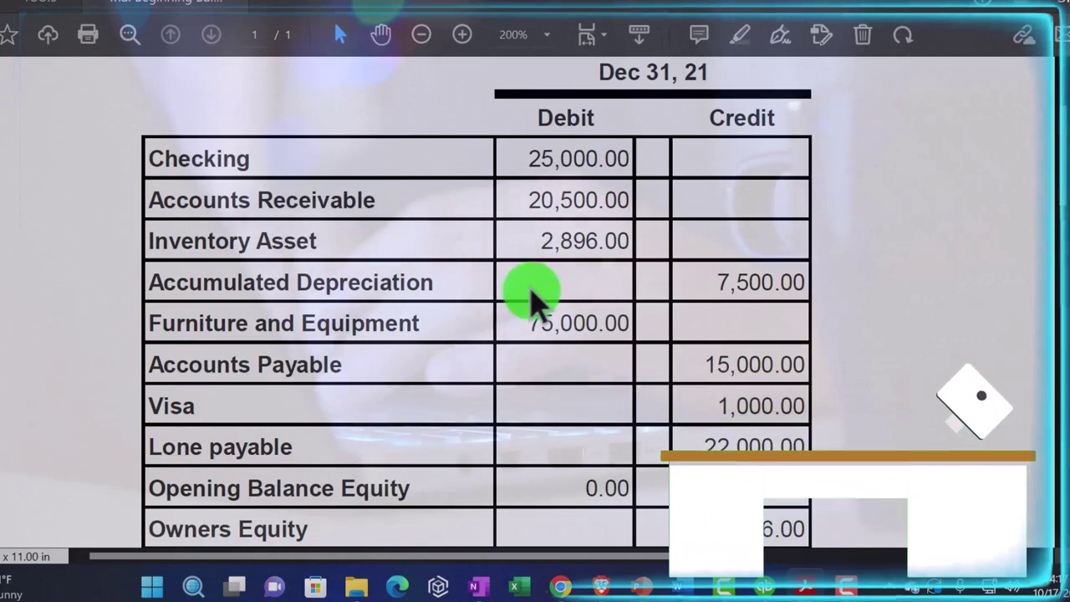
{"action": "scroll", "coordinate": [535, 282], "scroll_direction": "up", "scroll_amount": 2}
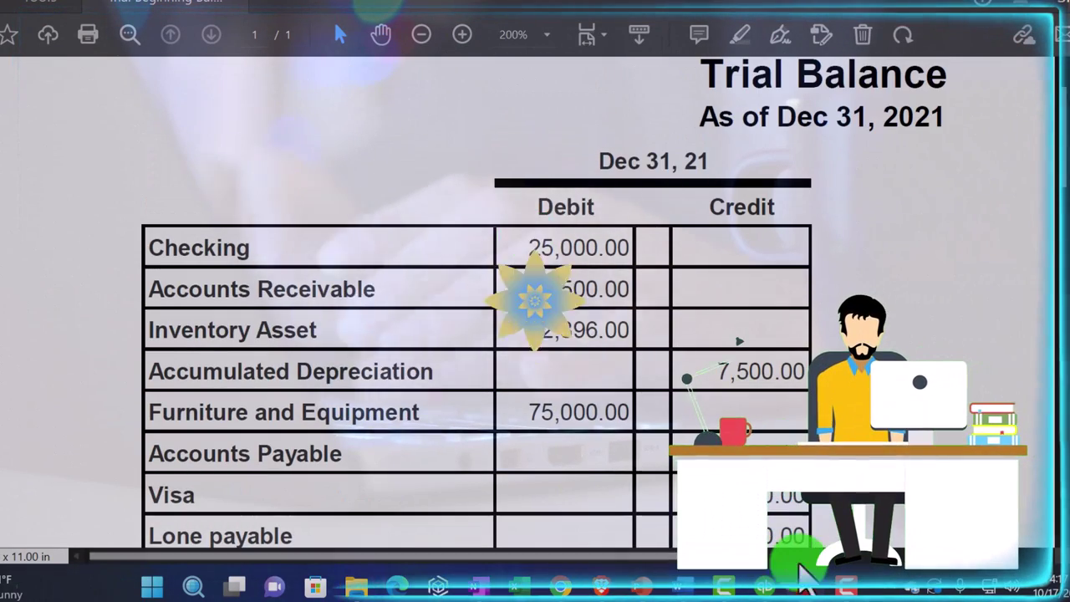
{"action": "left_click", "coordinate": [768, 585]}
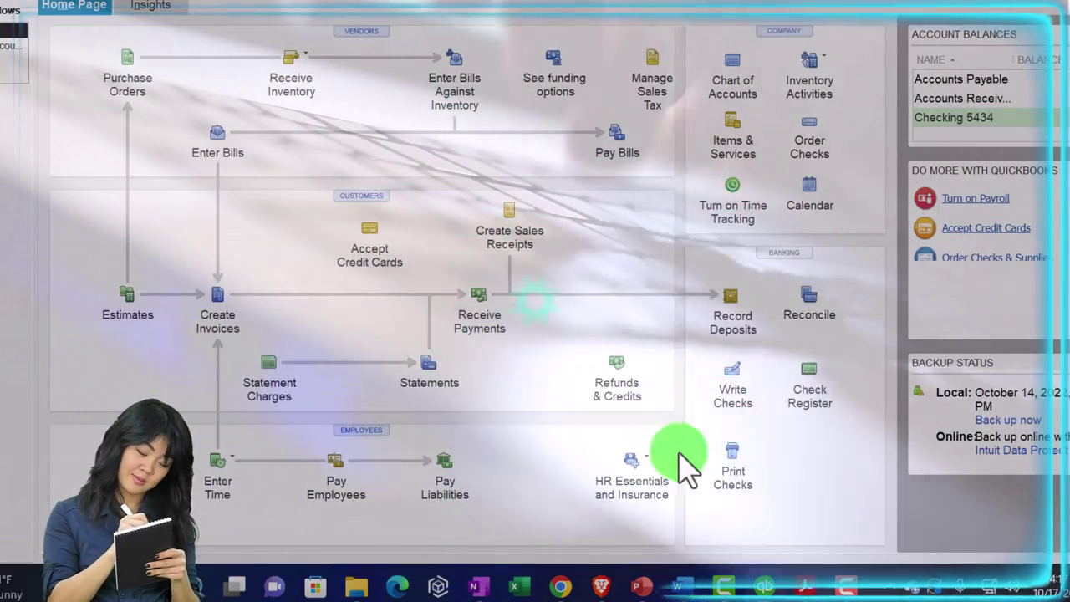
Step: Switch back to the trial balance PDF in Adobe Acrobat and examine the debit and credit balances down to Owners Equity
{"action": "left_click", "coordinate": [805, 585]}
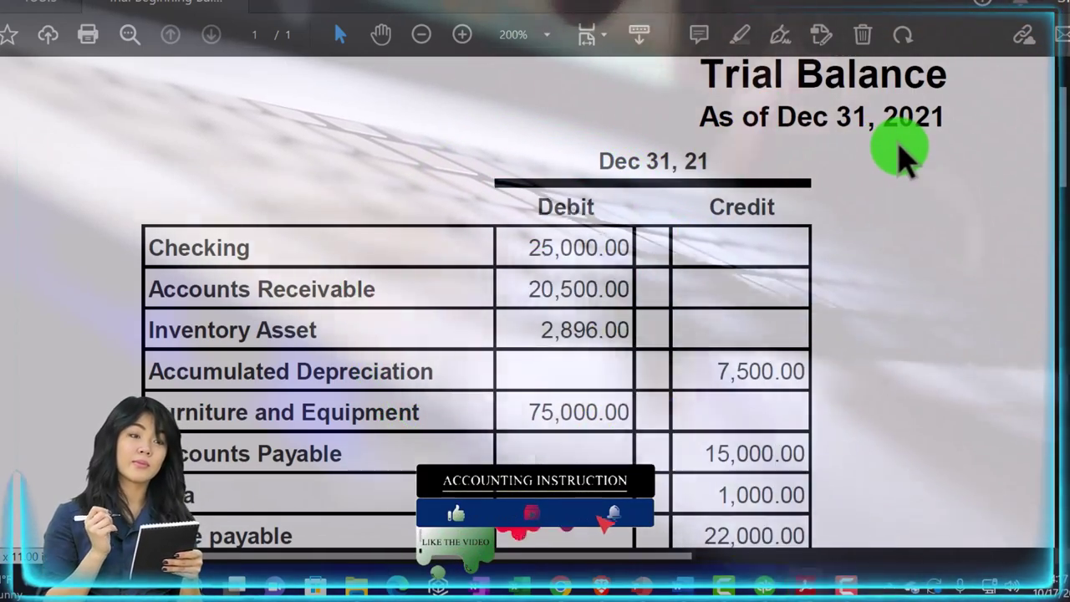
{"action": "scroll", "coordinate": [903, 155], "scroll_direction": "down", "scroll_amount": 1}
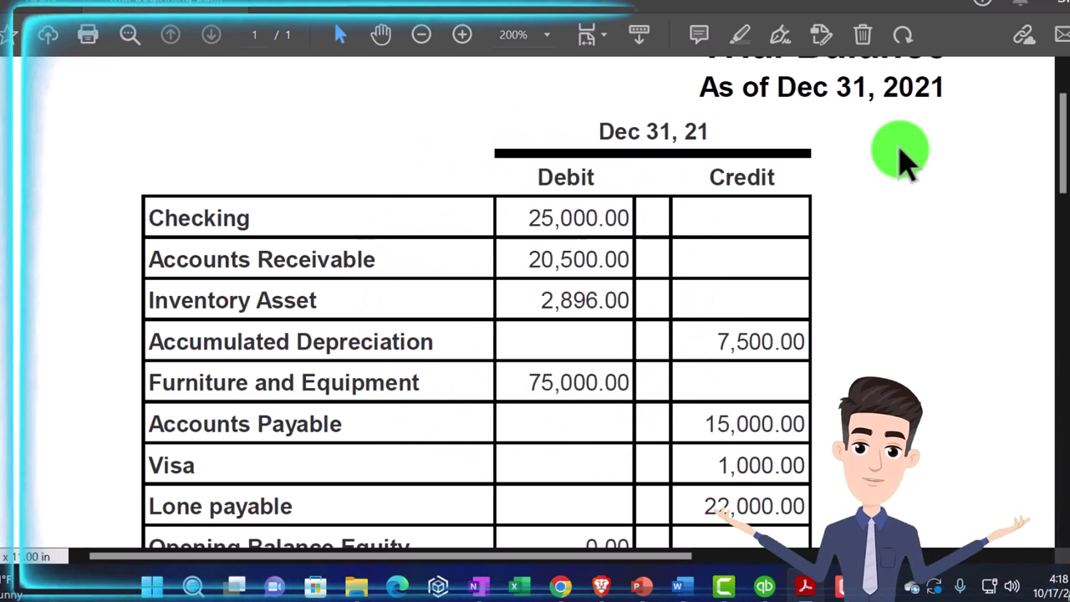
{"action": "scroll", "coordinate": [903, 158], "scroll_direction": "down", "scroll_amount": 1}
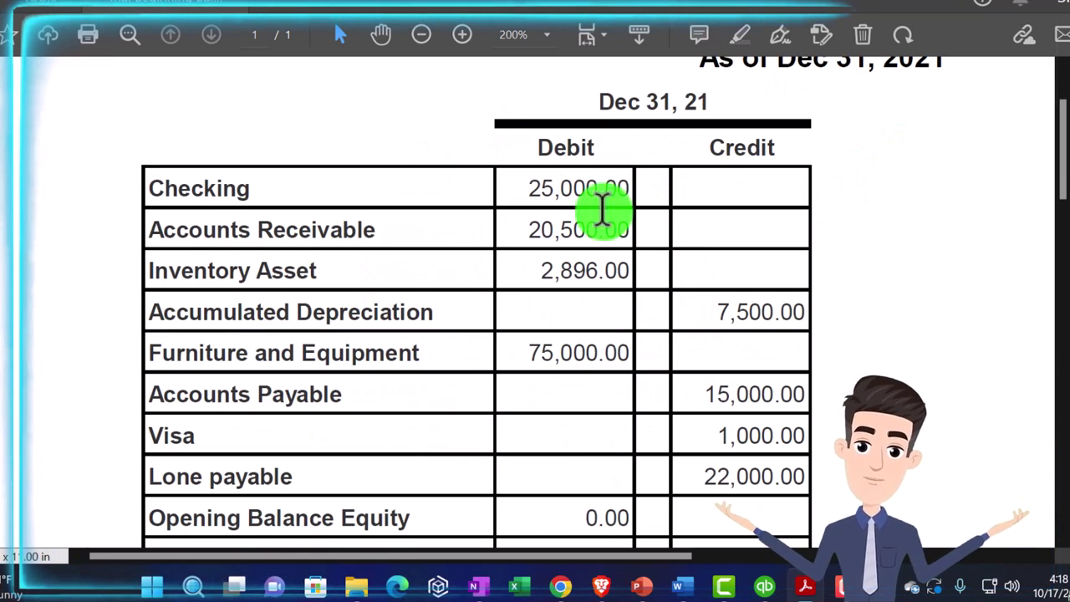
{"action": "scroll", "coordinate": [98, 202], "scroll_direction": "down", "scroll_amount": 1}
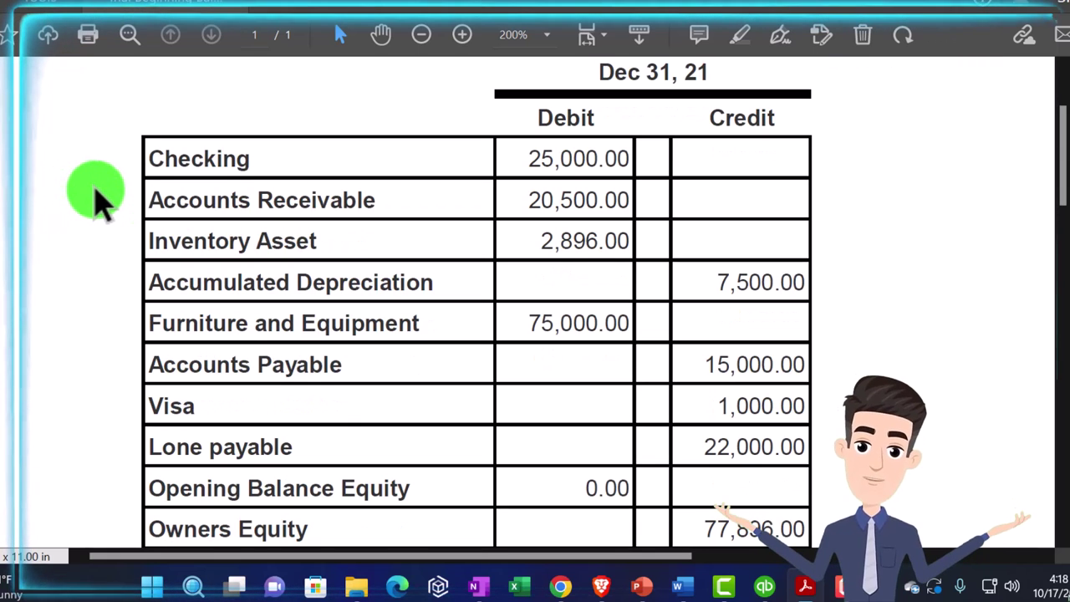
{"action": "scroll", "coordinate": [98, 202], "scroll_direction": "down", "scroll_amount": 1}
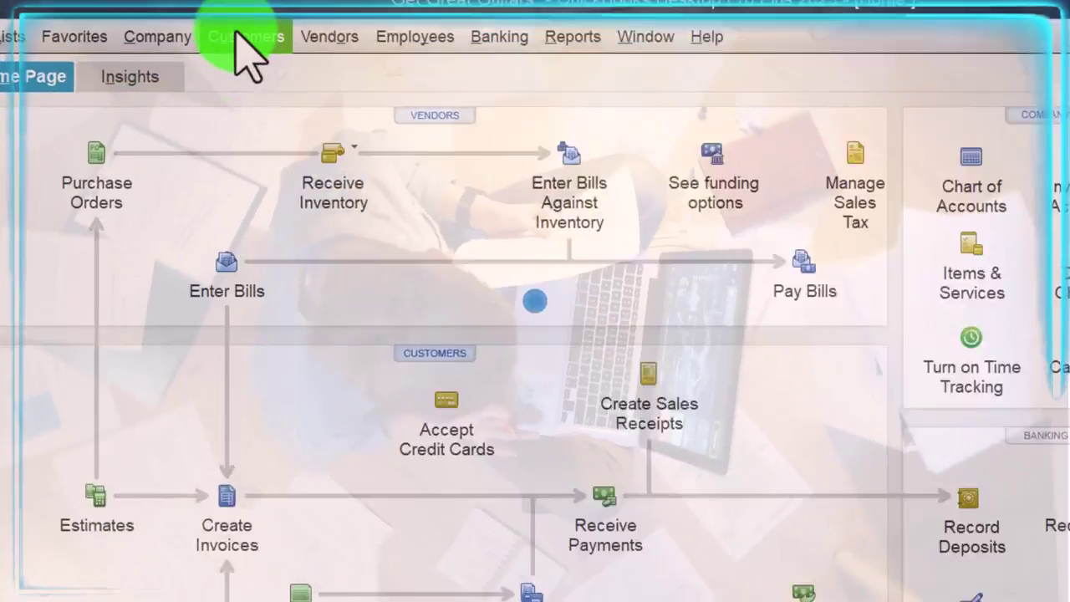
Step: Open the Customer Center and check the options for adding a customer, a job or multiple customers and jobs
{"action": "left_click", "coordinate": [240, 37]}
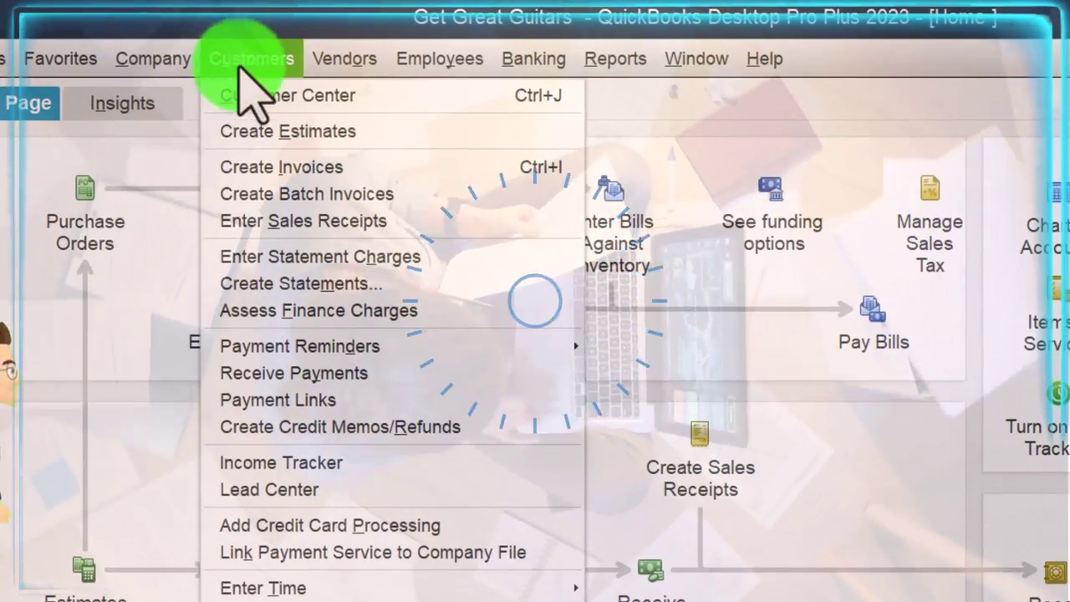
{"action": "left_click", "coordinate": [243, 94]}
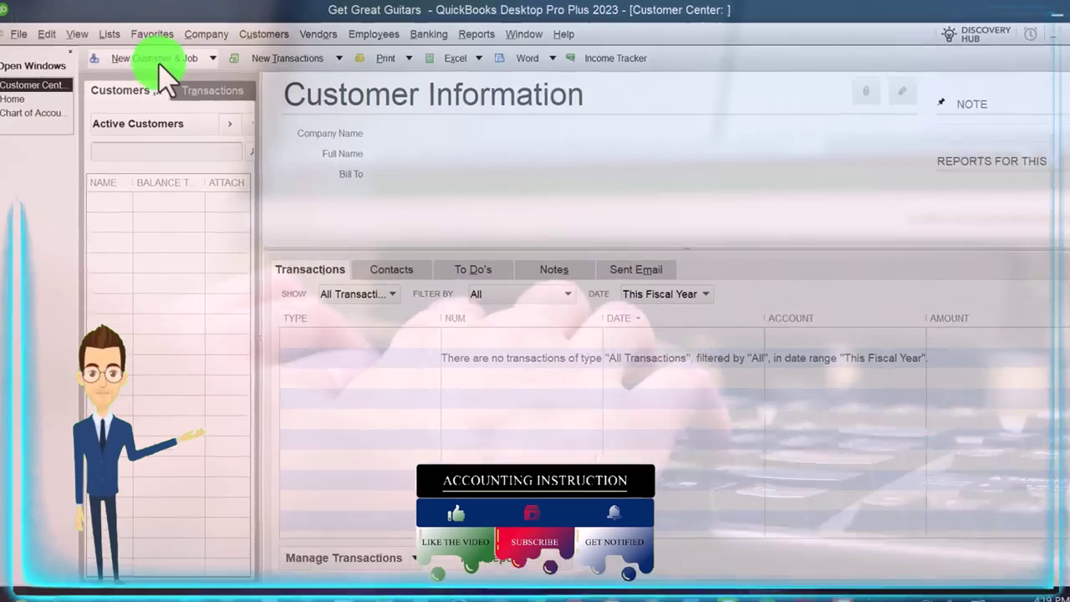
{"action": "left_click", "coordinate": [170, 56]}
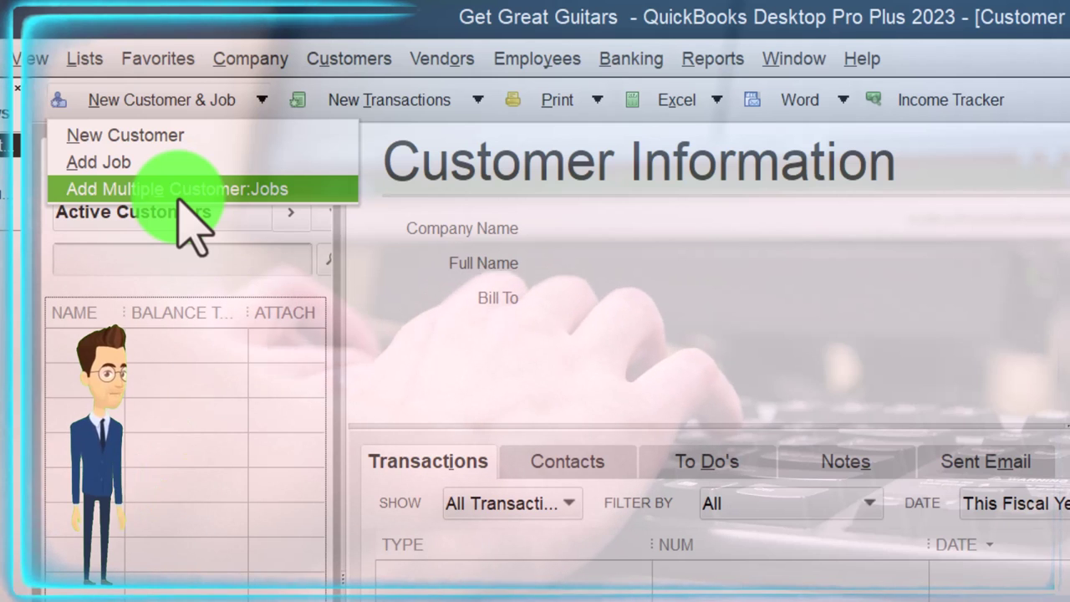
{"action": "left_click", "coordinate": [646, 266]}
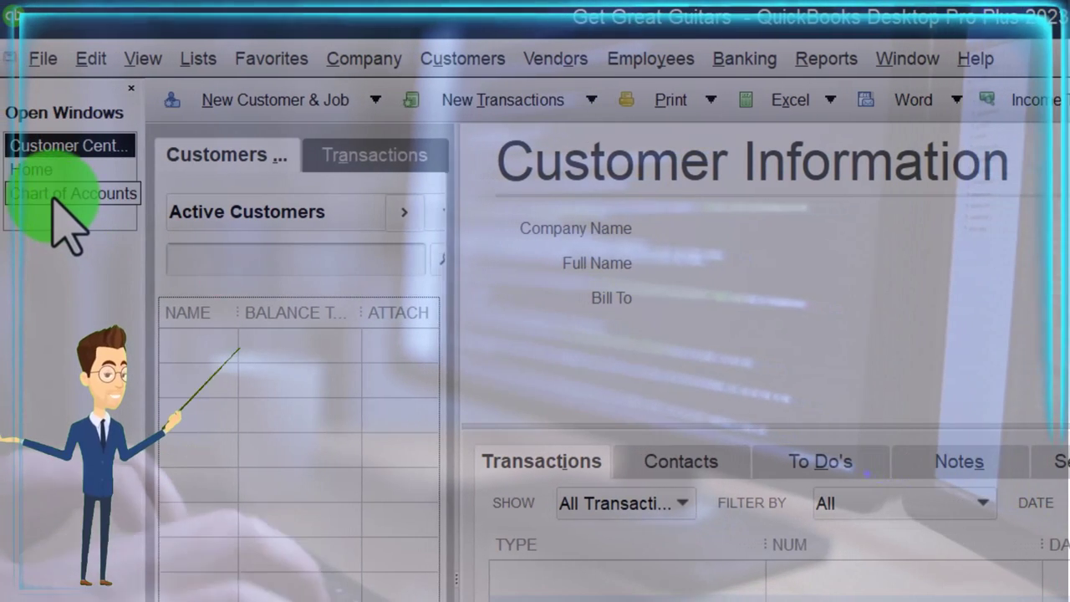
Step: Open the Accounts Receivable account for editing from the chart of accounts, check its fields and close it without changes
{"action": "left_click", "coordinate": [60, 194]}
{"action": "left_click", "coordinate": [255, 251]}
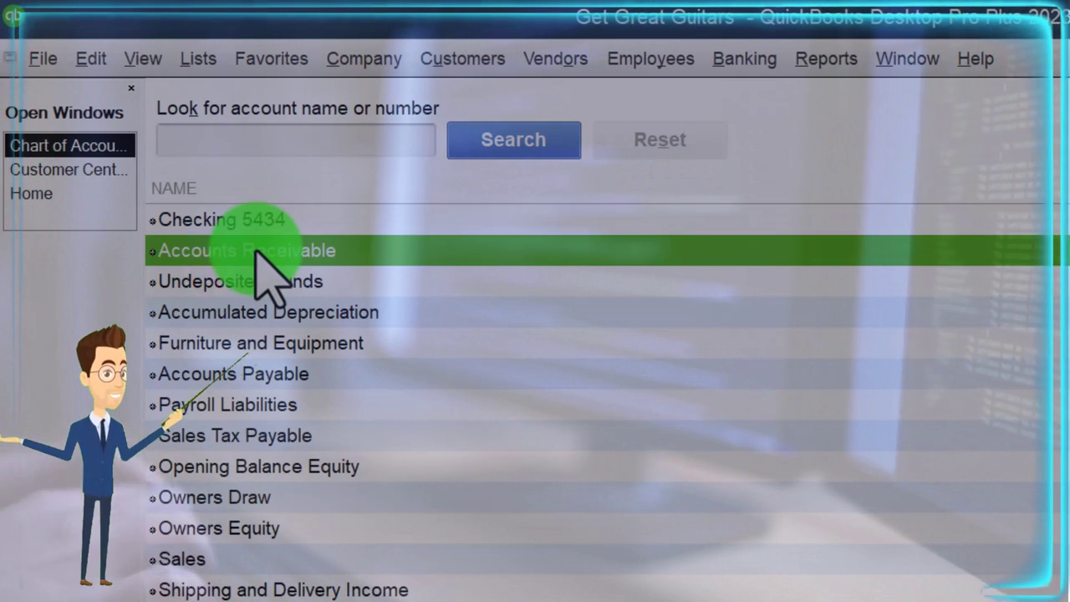
{"action": "right_click", "coordinate": [255, 250]}
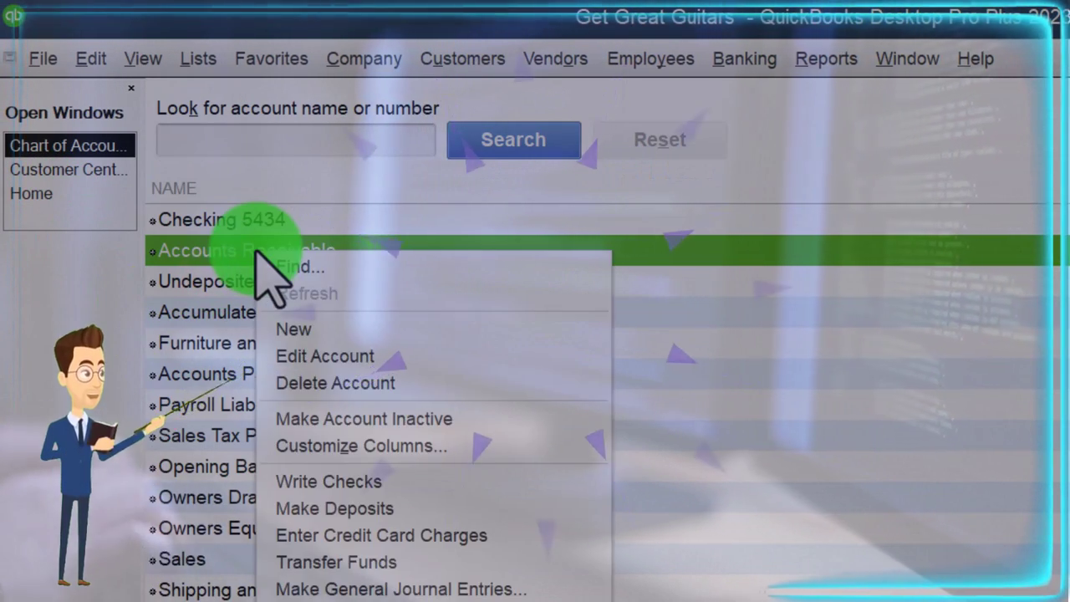
{"action": "left_click", "coordinate": [352, 356]}
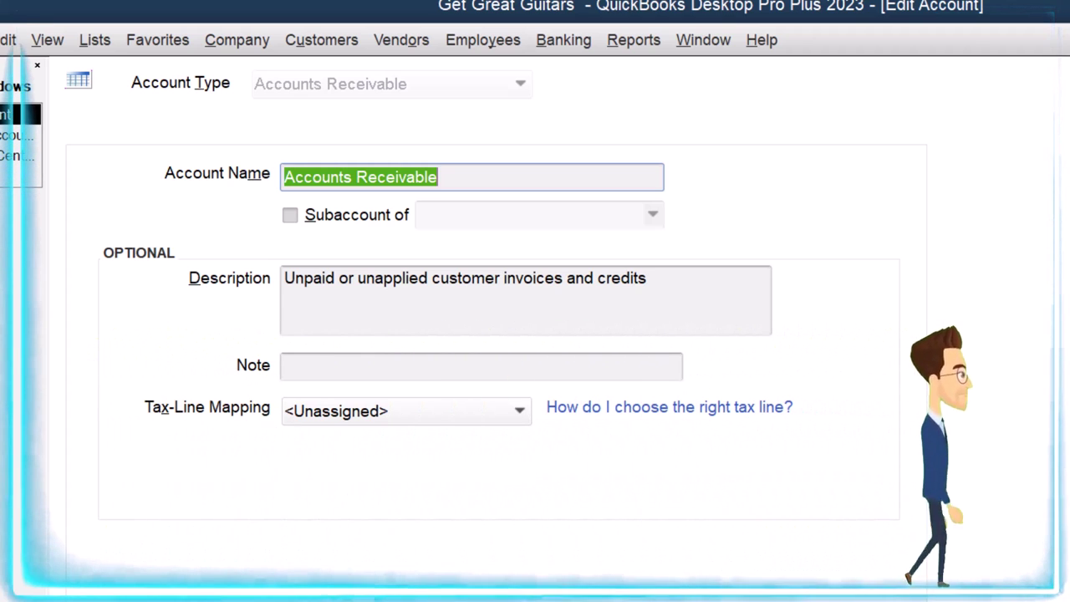
{"action": "key", "text": "Escape"}
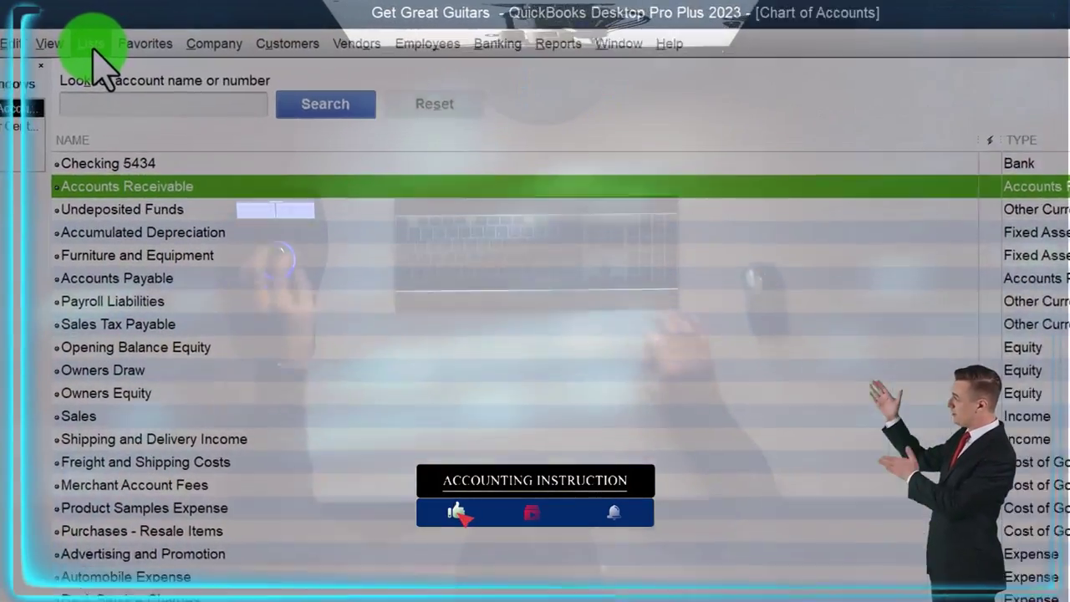
Step: Start a new item from the Item List, set its type to Inventory Part and close the form without saving the item
{"action": "left_click", "coordinate": [111, 33]}
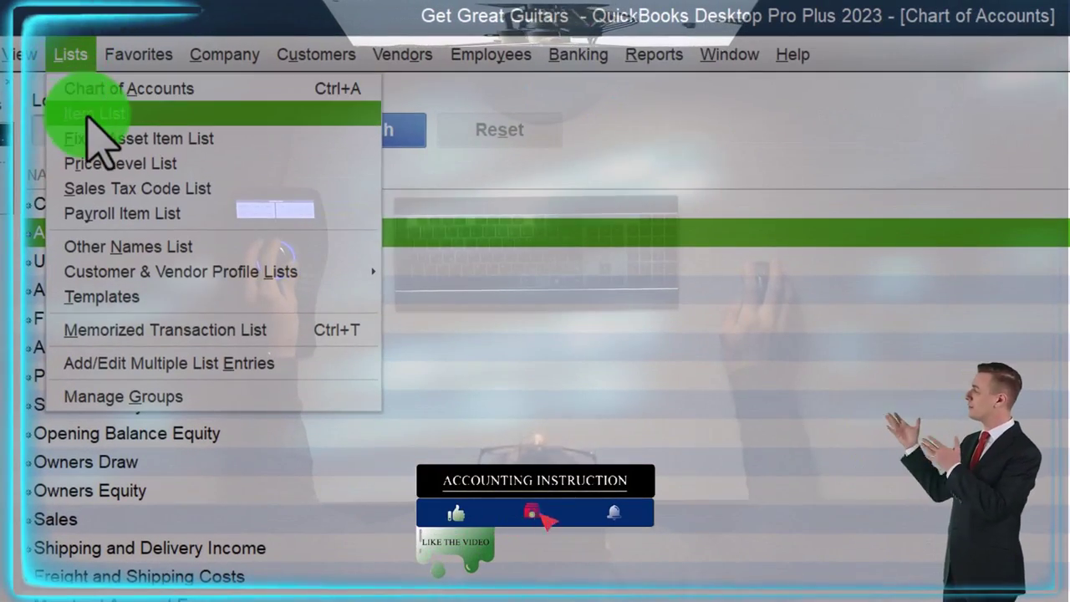
{"action": "left_click", "coordinate": [90, 115]}
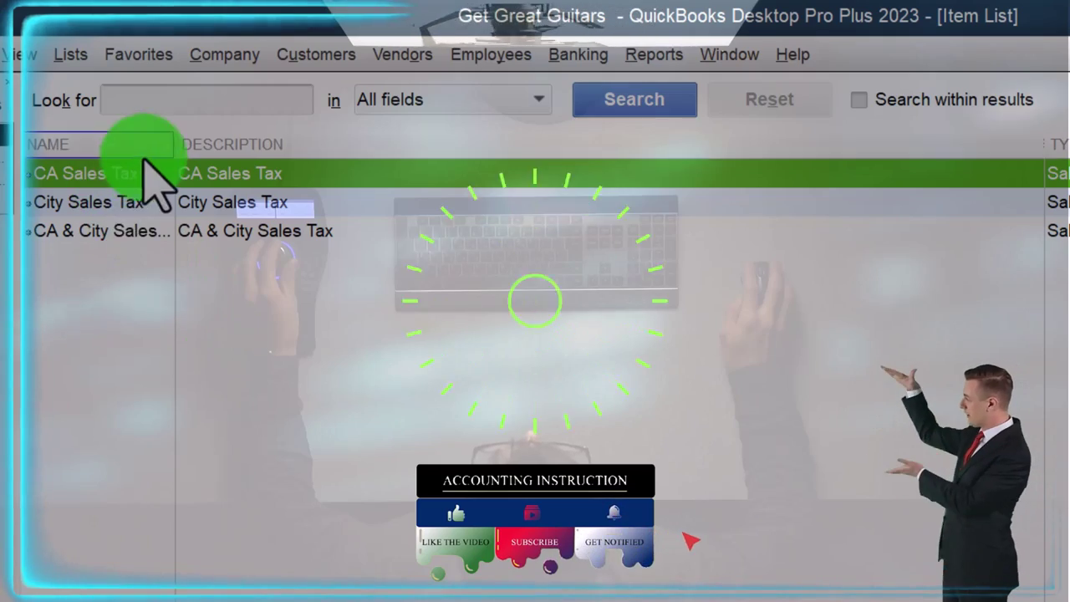
{"action": "right_click", "coordinate": [34, 490]}
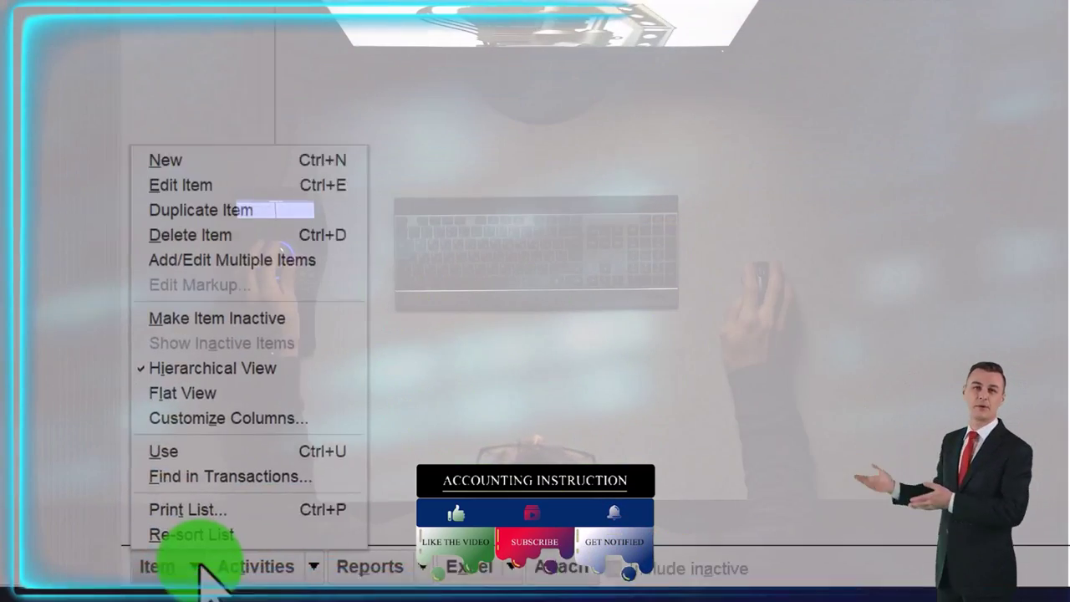
{"action": "left_click", "coordinate": [82, 450]}
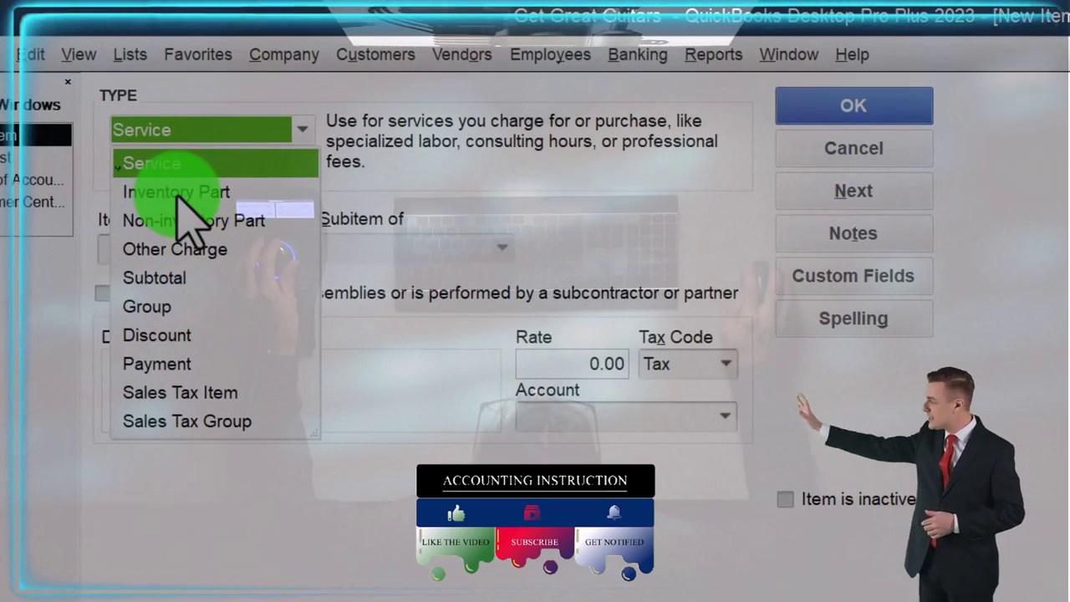
{"action": "left_click", "coordinate": [177, 193]}
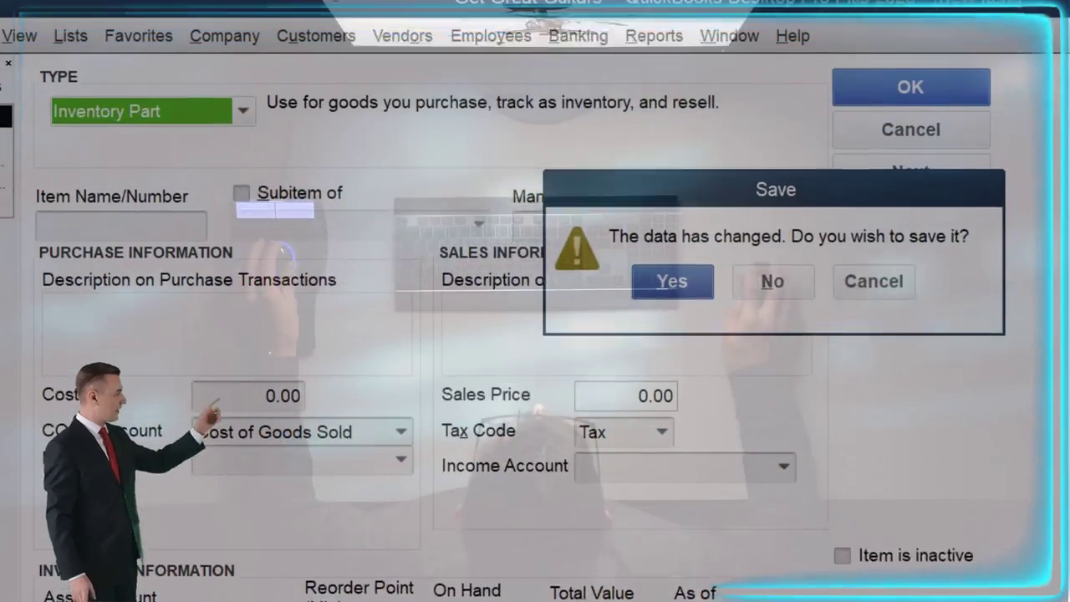
{"action": "left_click", "coordinate": [778, 40]}
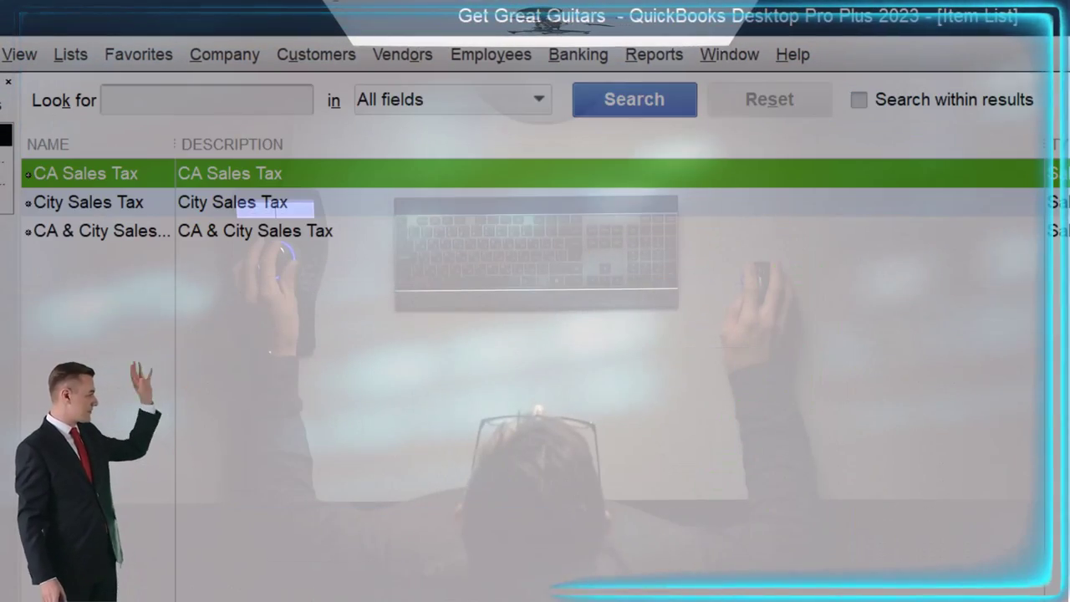
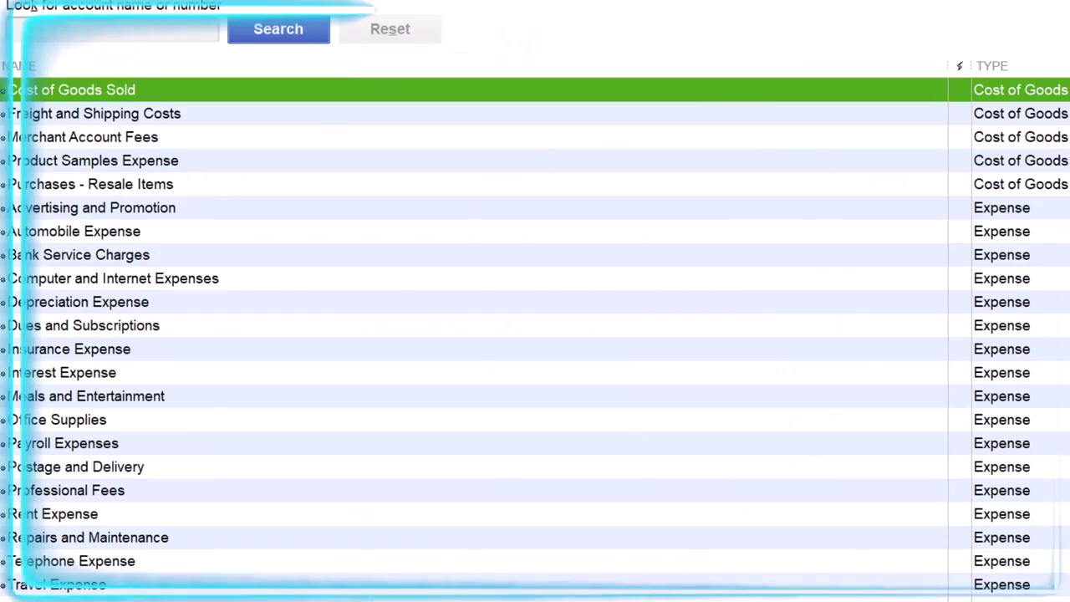
Step: Review the chart of accounts from Checking down, select Accounts Payable, and open the Vendor Center to check the active vendors
{"action": "scroll", "coordinate": [120, 346], "scroll_direction": "up", "scroll_amount": 5}
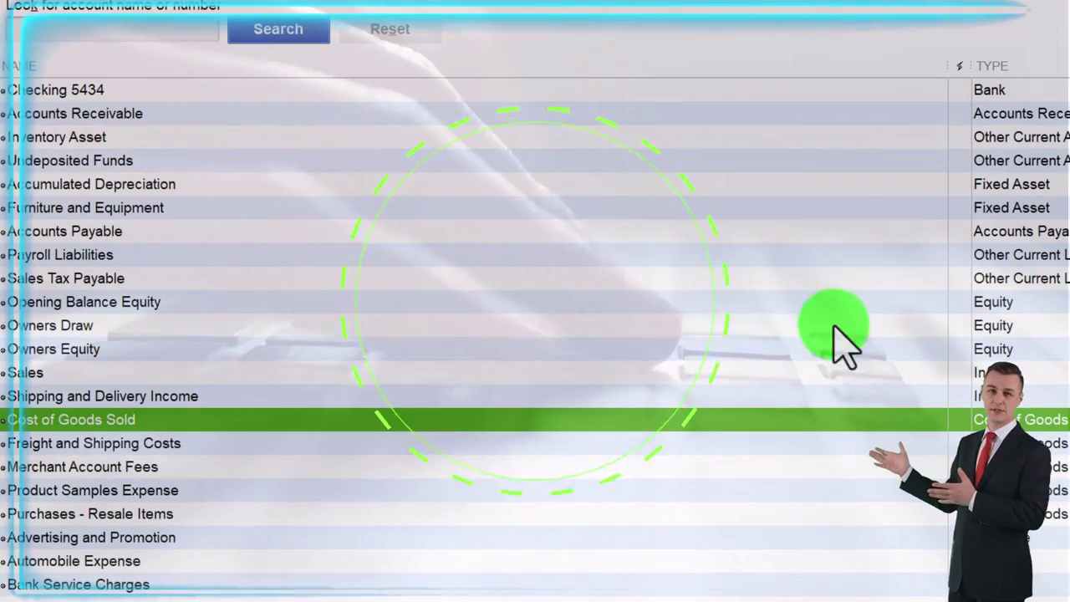
{"action": "left_click", "coordinate": [872, 237]}
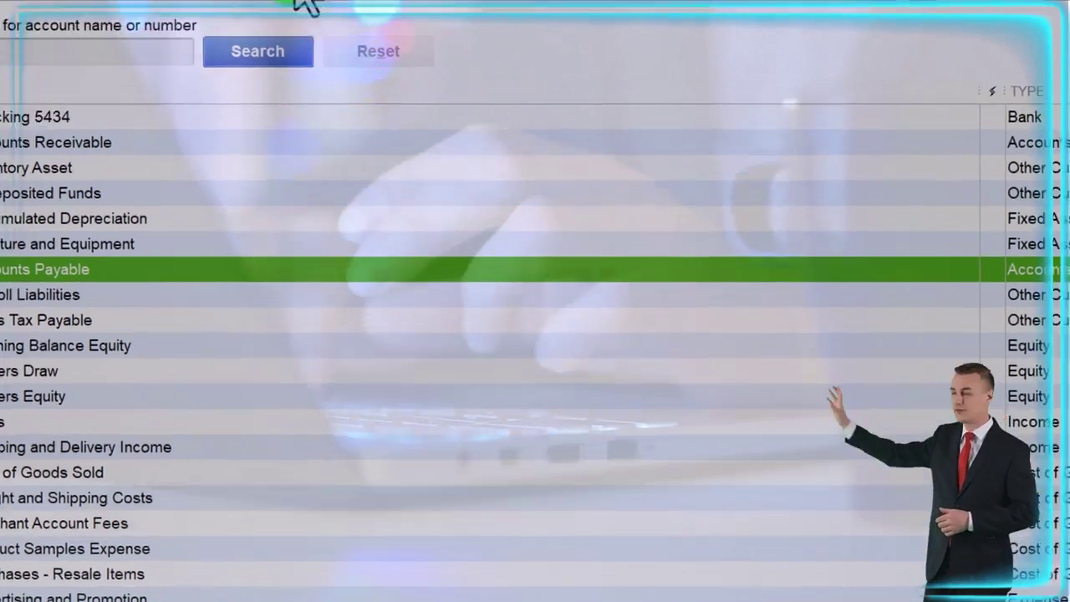
{"action": "left_click", "coordinate": [310, 0]}
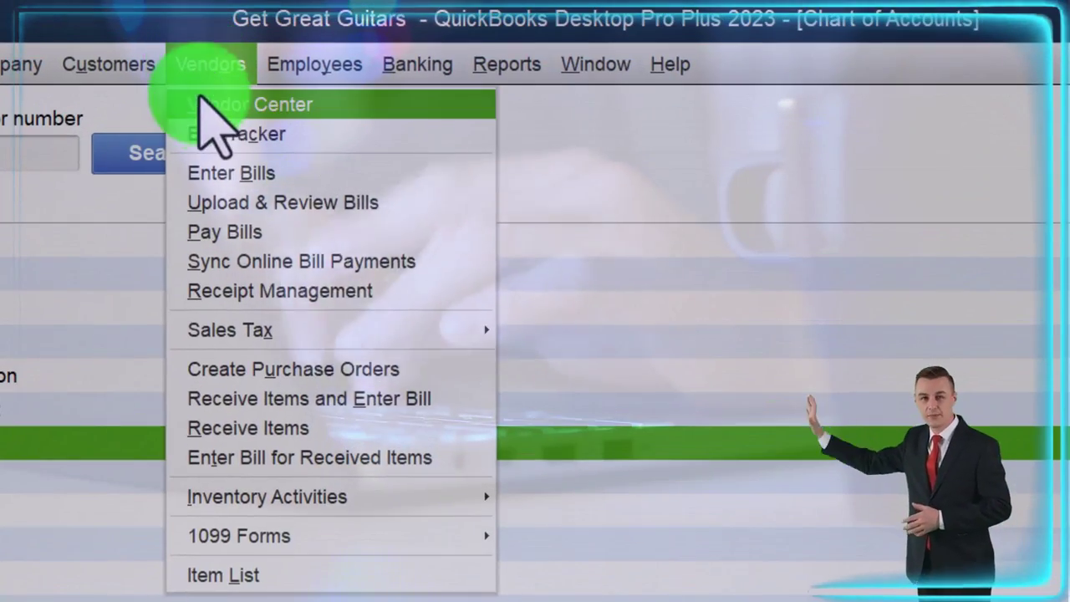
{"action": "left_click", "coordinate": [297, 95]}
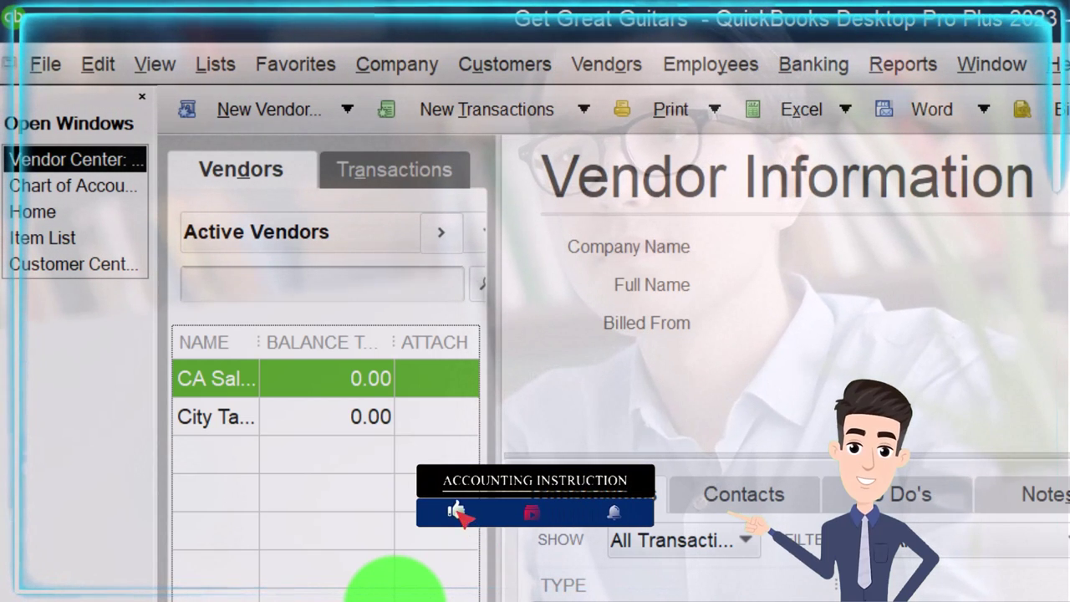
{"action": "left_click_drag", "start_coordinate": [263, 330], "coordinate": [358, 328]}
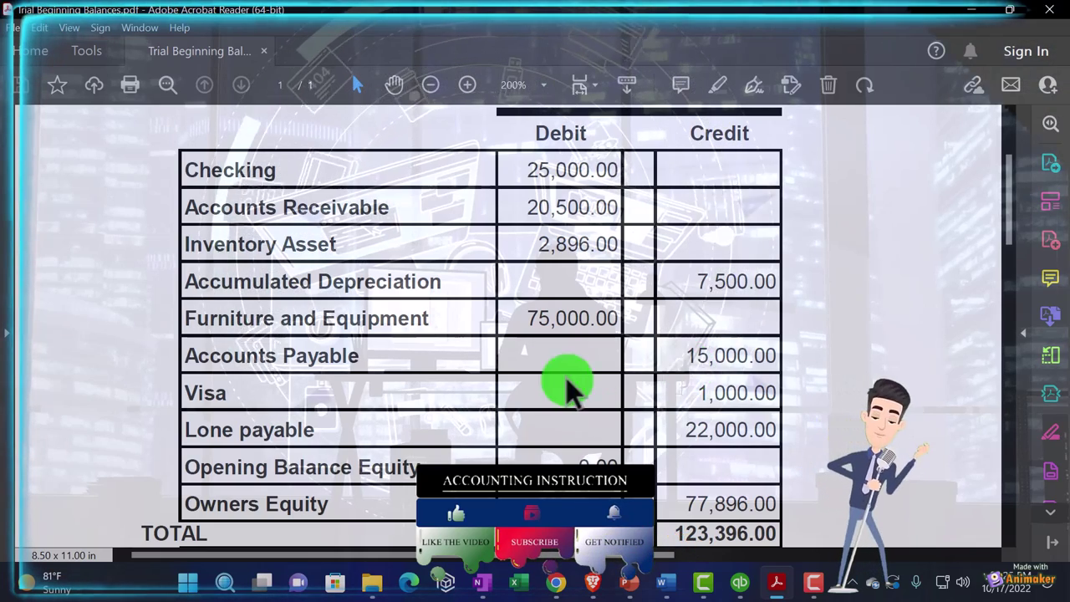
Step: Examine the trial balance down to its totals in Adobe Acrobat, and return to the Home page in QuickBooks
{"action": "scroll", "coordinate": [671, 400], "scroll_direction": "down", "scroll_amount": 1}
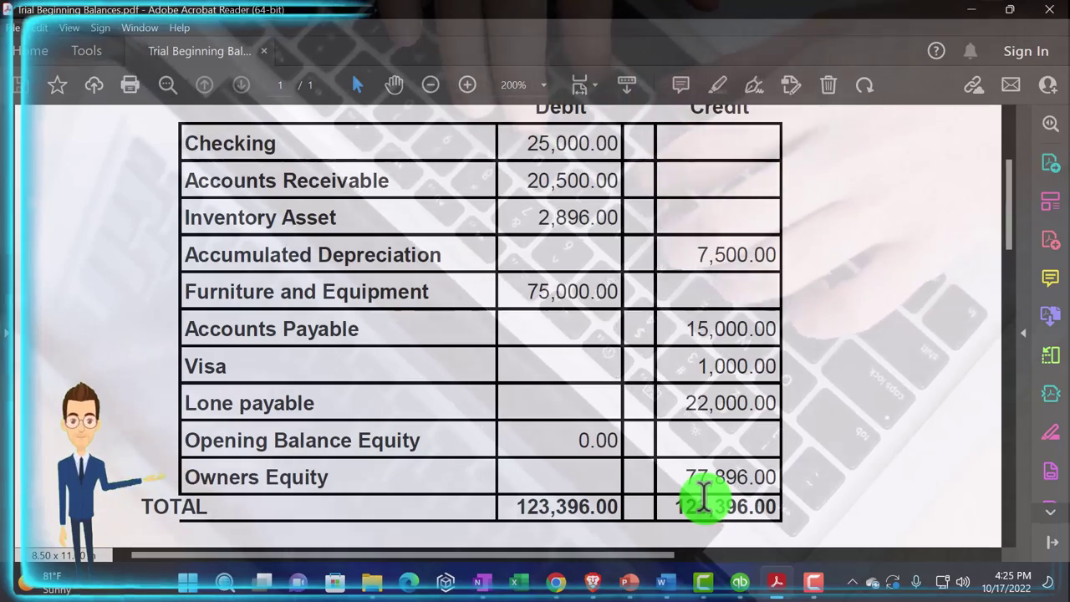
{"action": "left_click", "coordinate": [740, 582]}
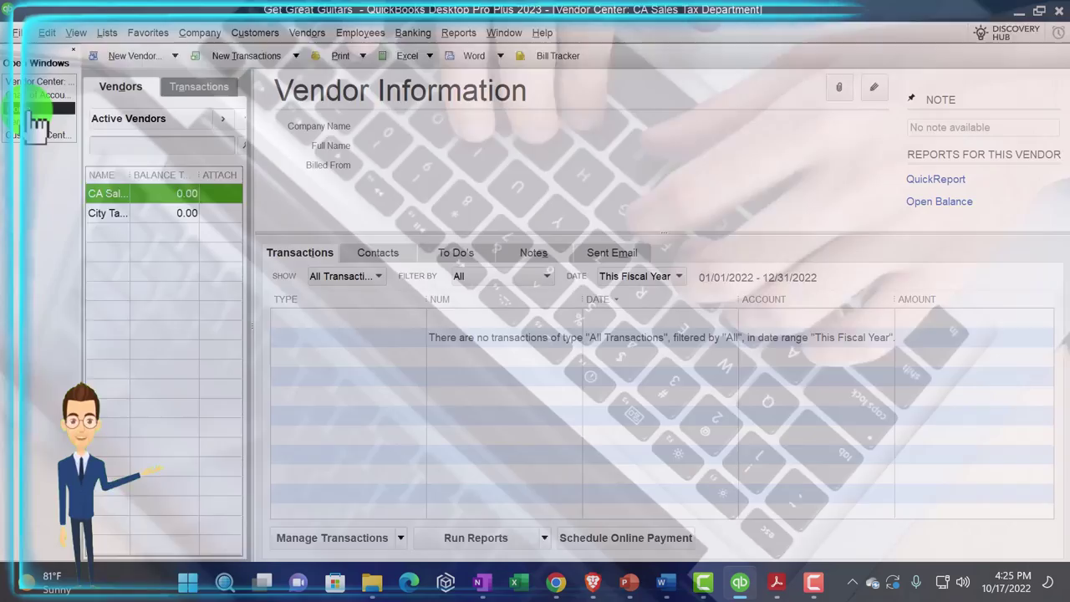
{"action": "left_click", "coordinate": [18, 108]}
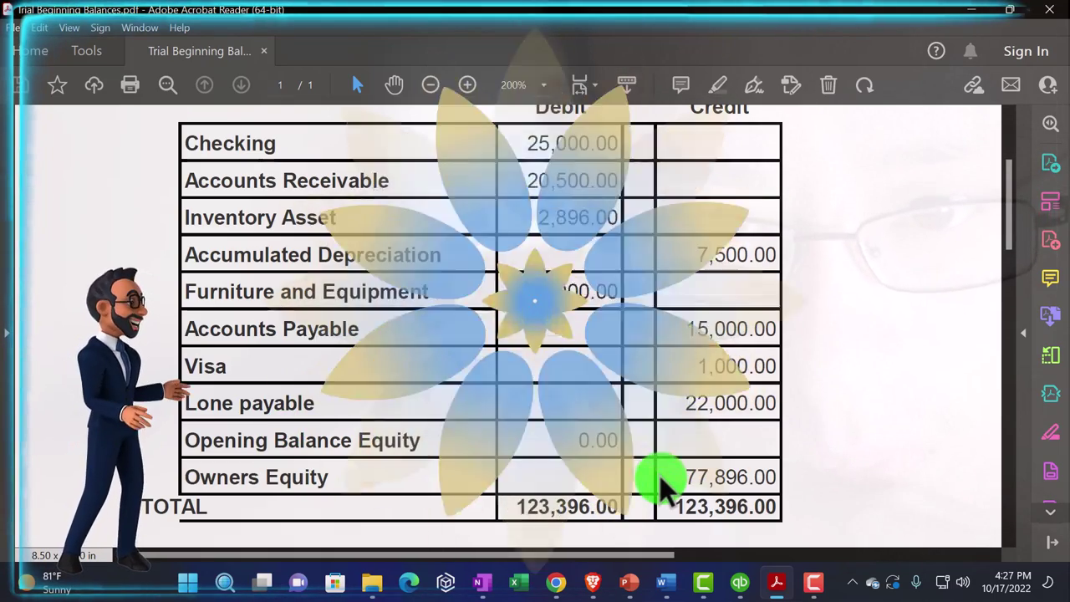
Step: Examine the trial balance PDF in Adobe Acrobat again, from the report date down to the Owners Equity and total rows
{"action": "scroll", "coordinate": [660, 475], "scroll_direction": "up", "scroll_amount": 3}
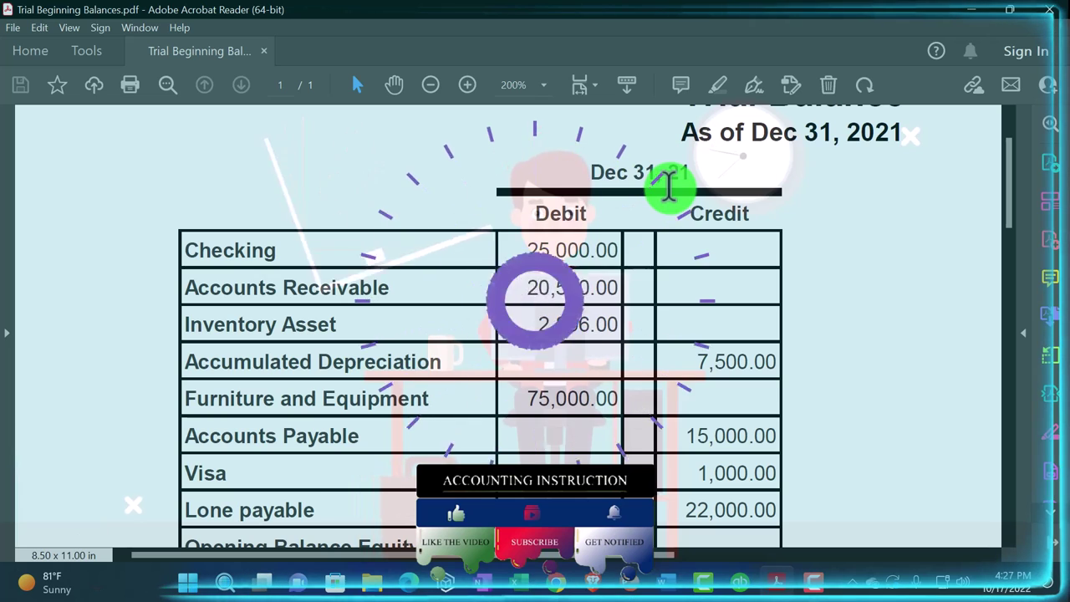
{"action": "scroll", "coordinate": [810, 349], "scroll_direction": "down", "scroll_amount": 3}
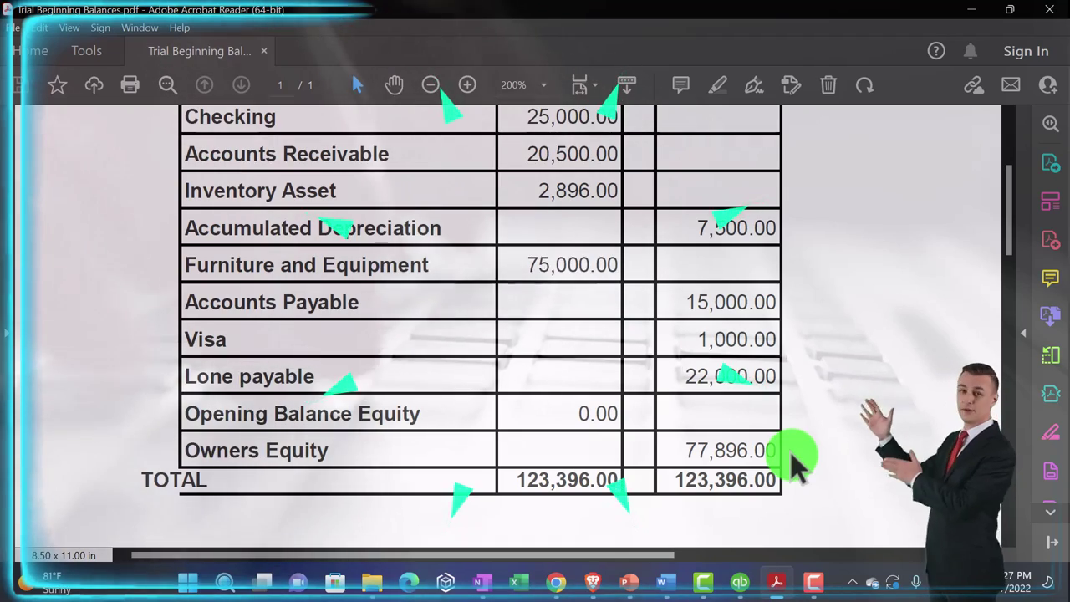
{"action": "scroll", "coordinate": [791, 452], "scroll_direction": "up", "scroll_amount": 2}
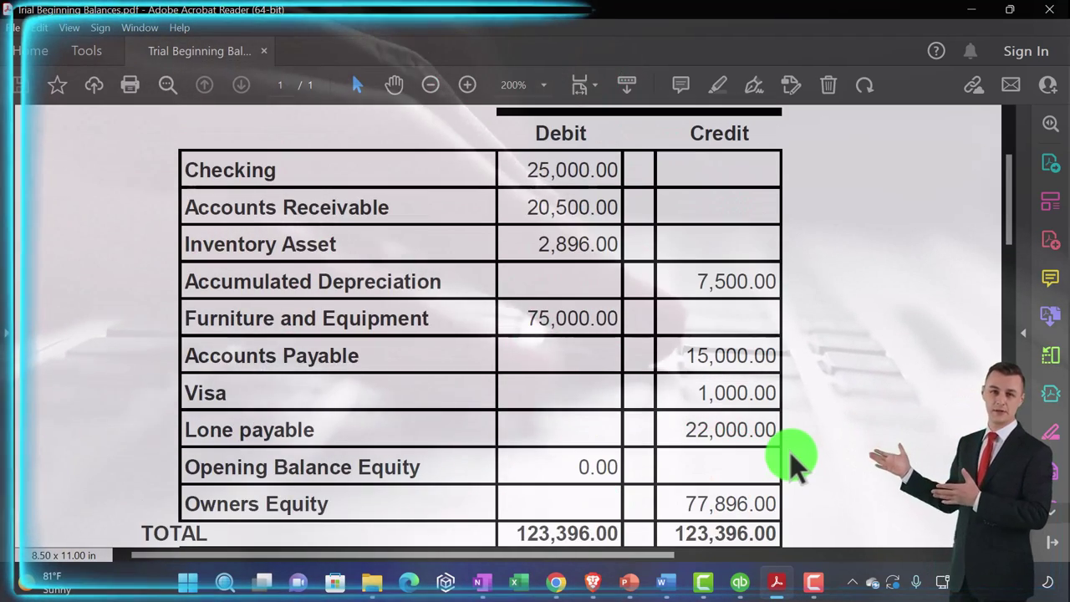